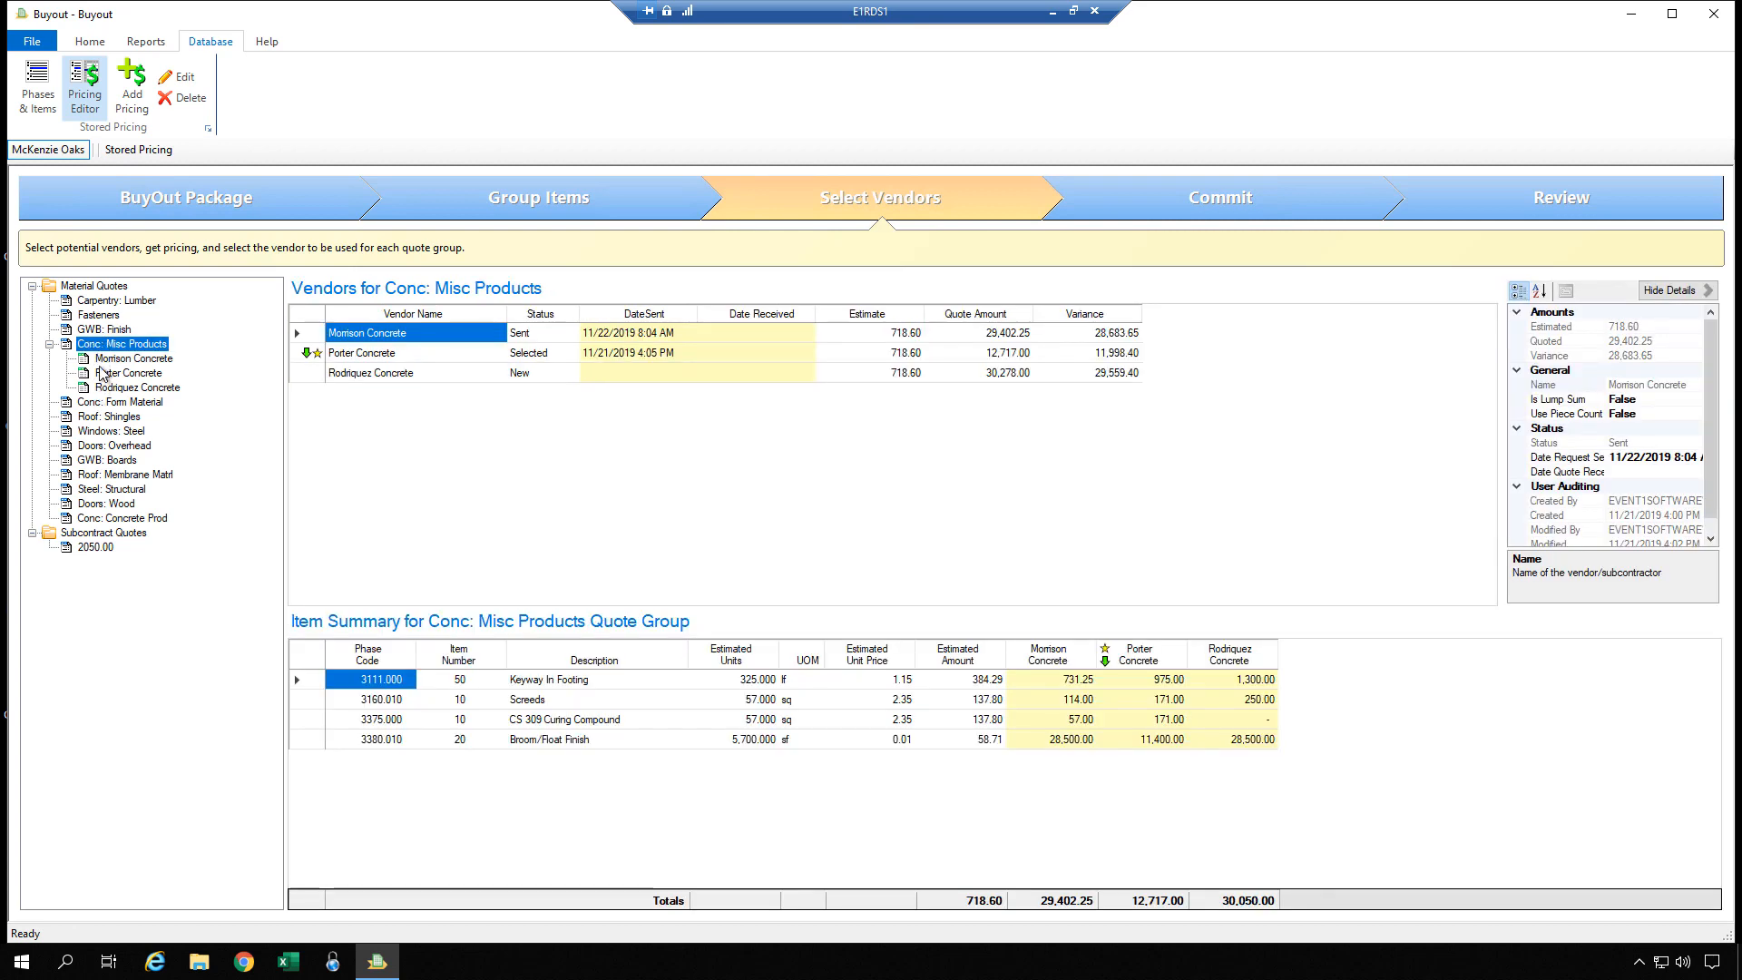
- Select the Porter Concrete vendor quote for Conc: Misc Products, and go to its commitment row in the Commit stage
click(392, 358)
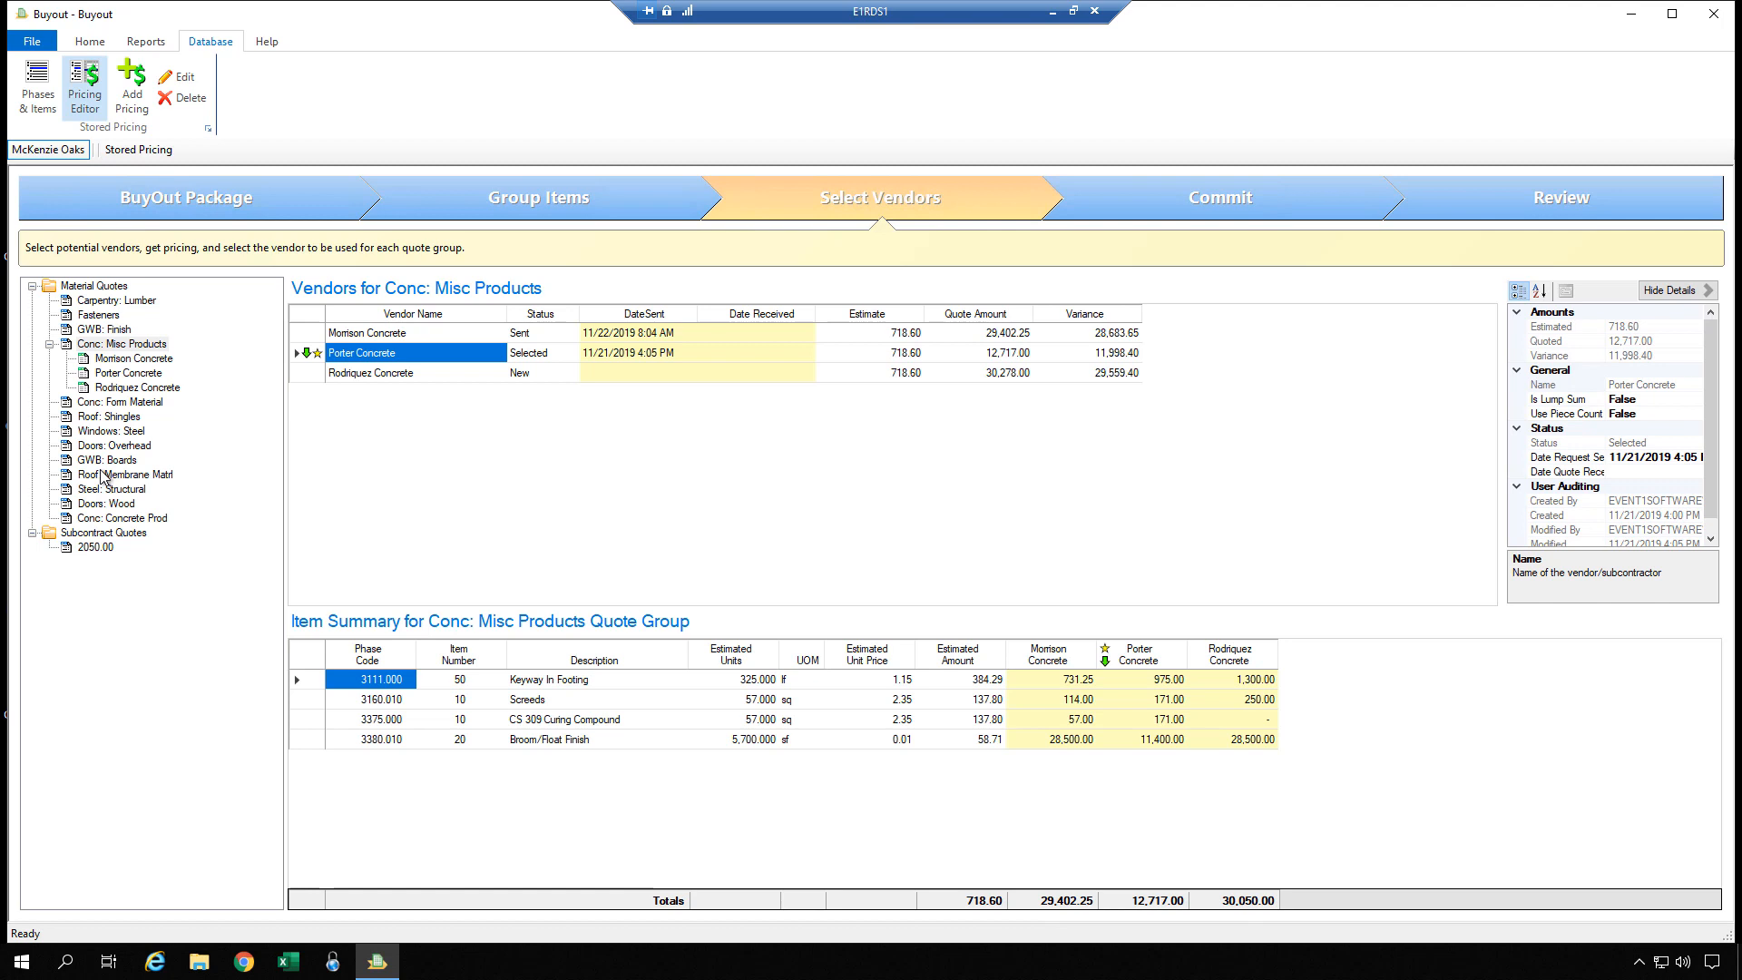
click(1203, 204)
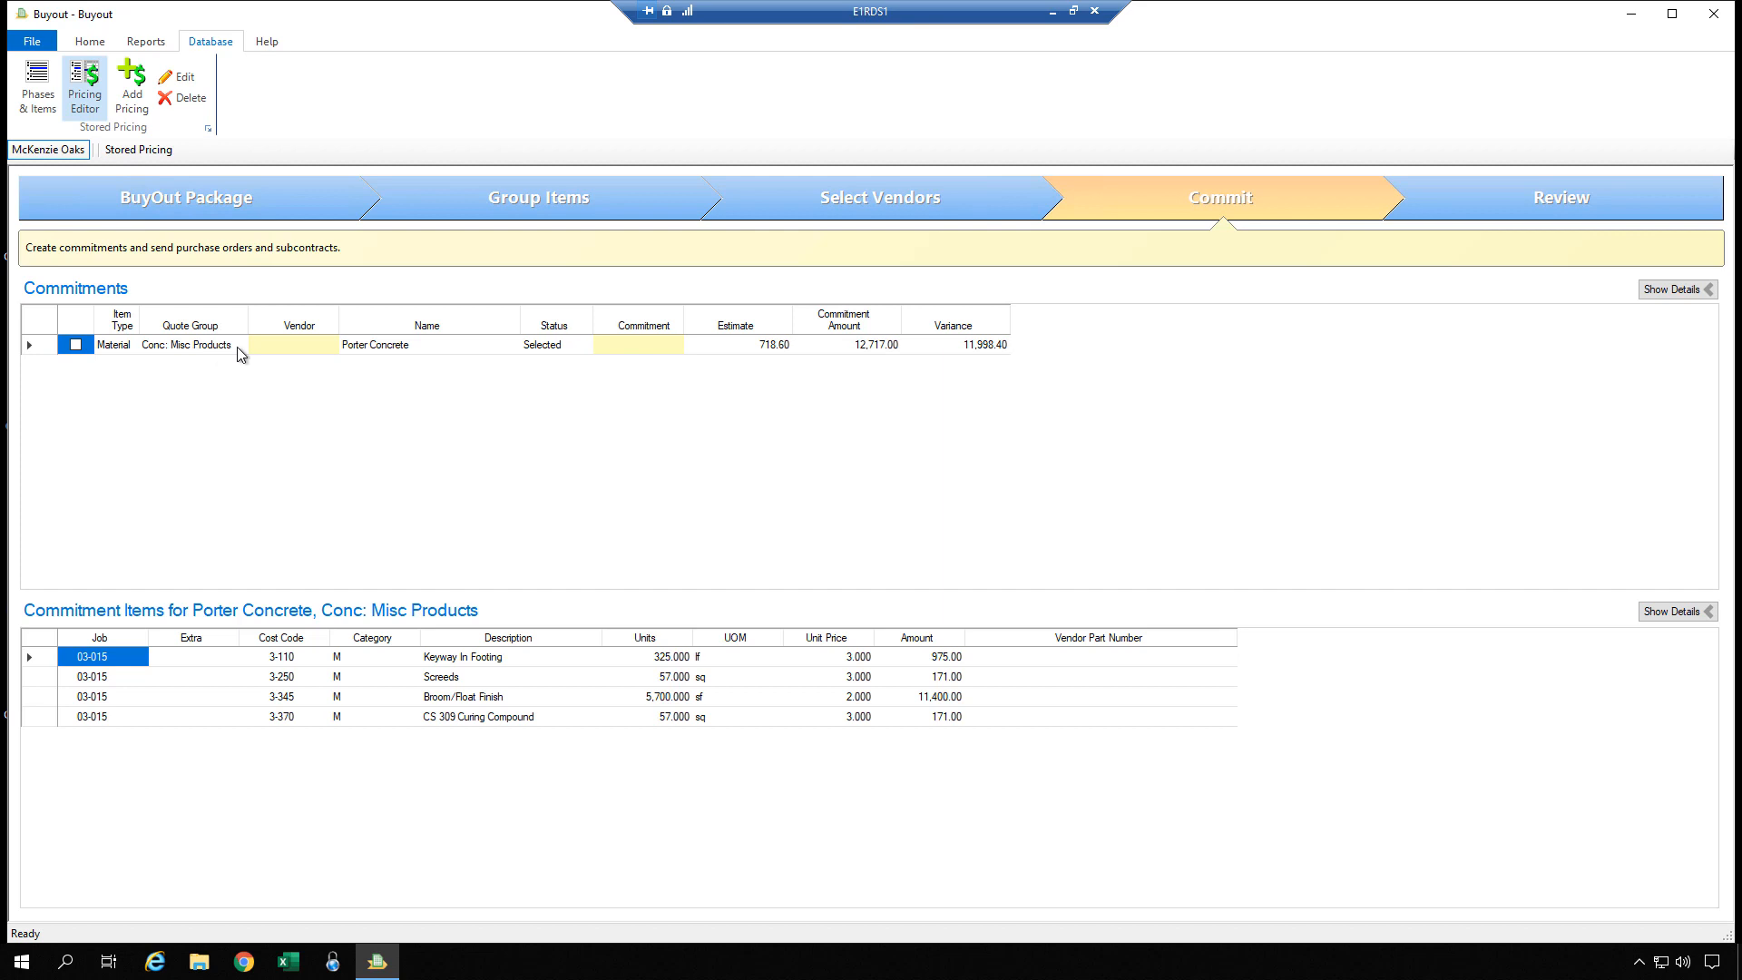
click(396, 353)
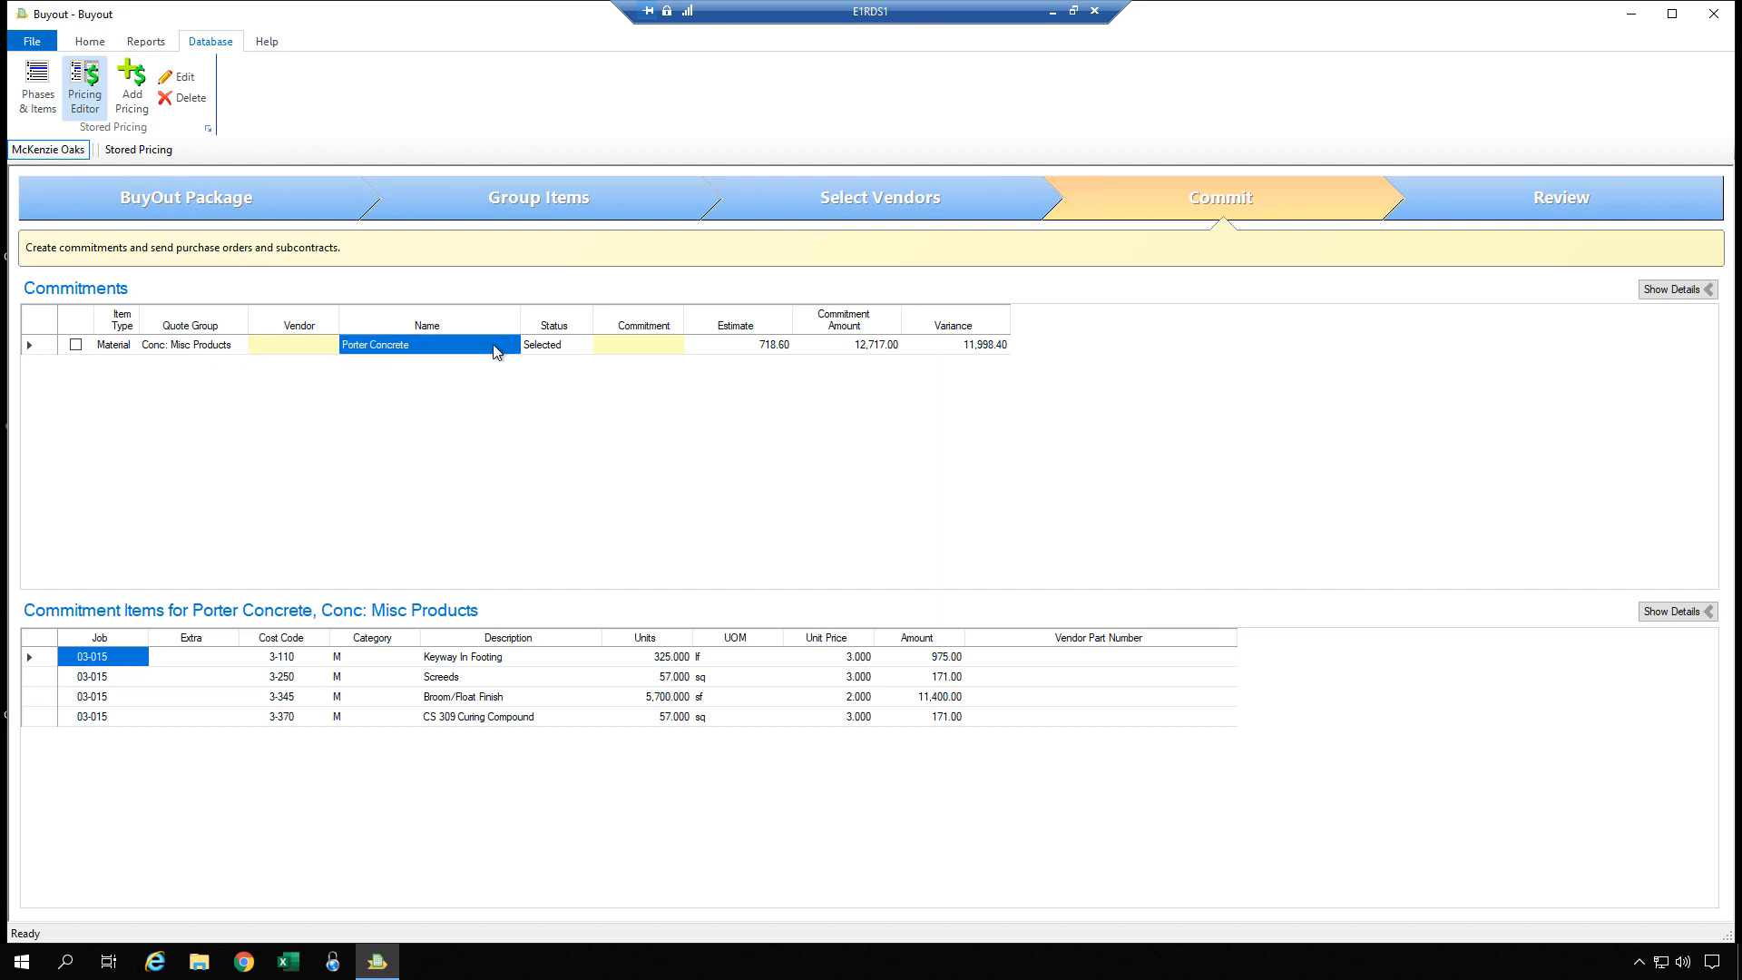
click(550, 351)
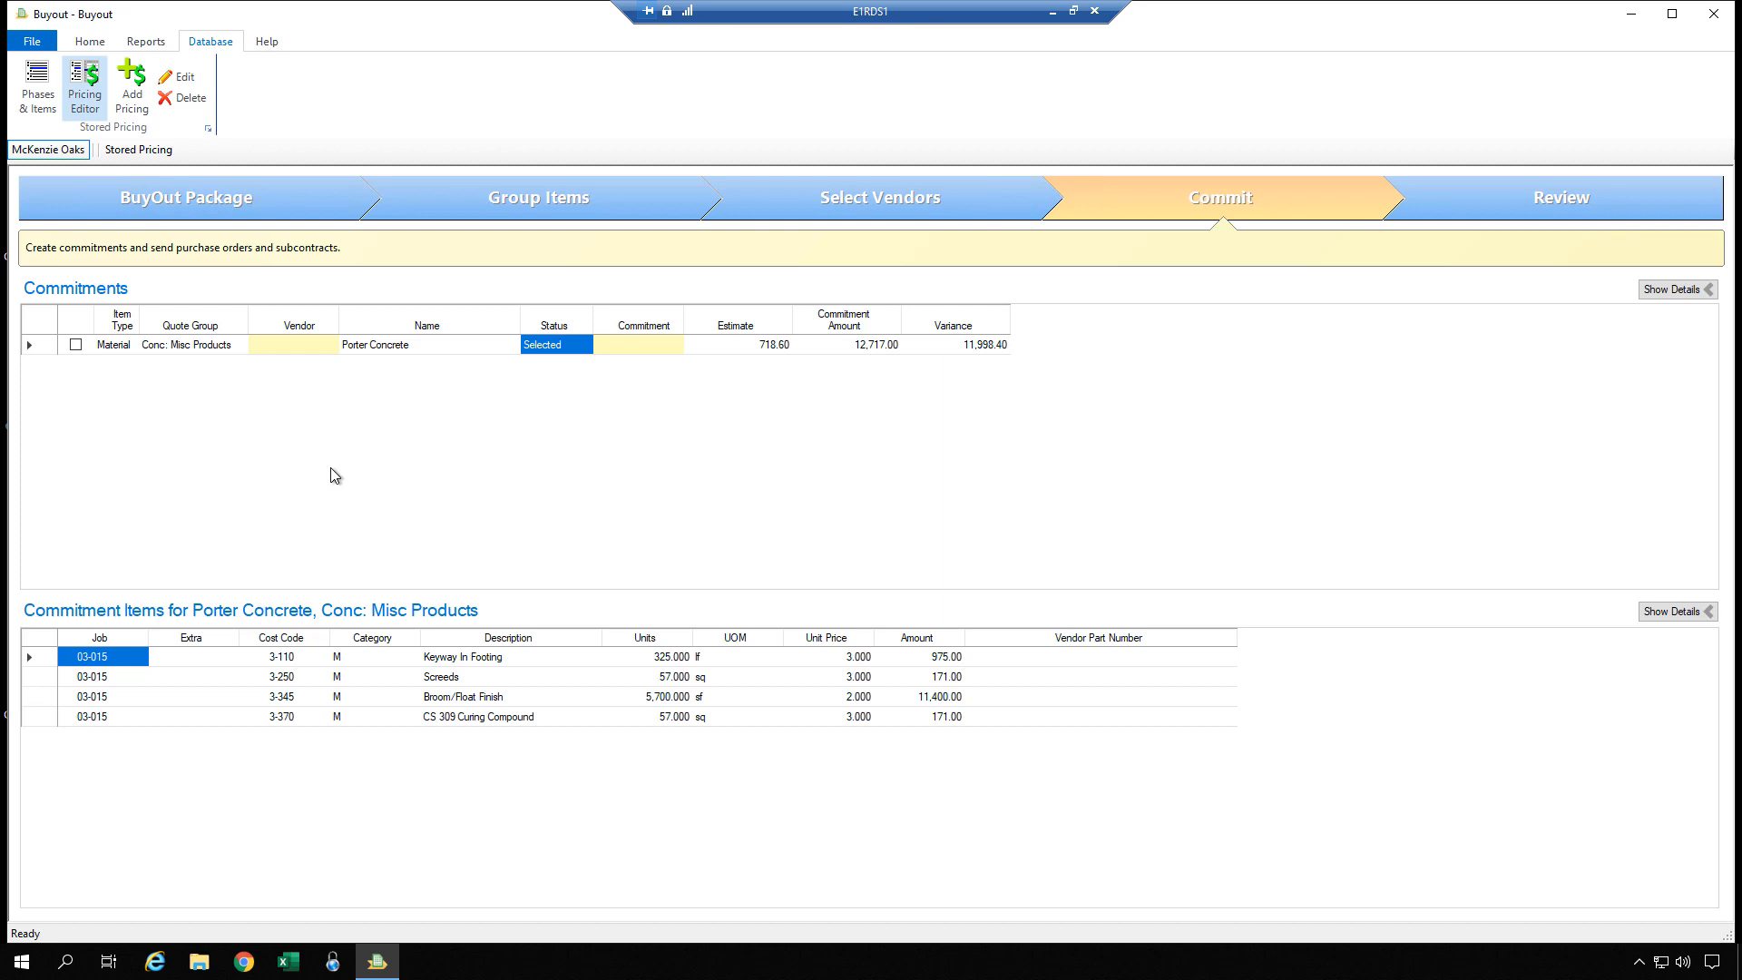
click(302, 353)
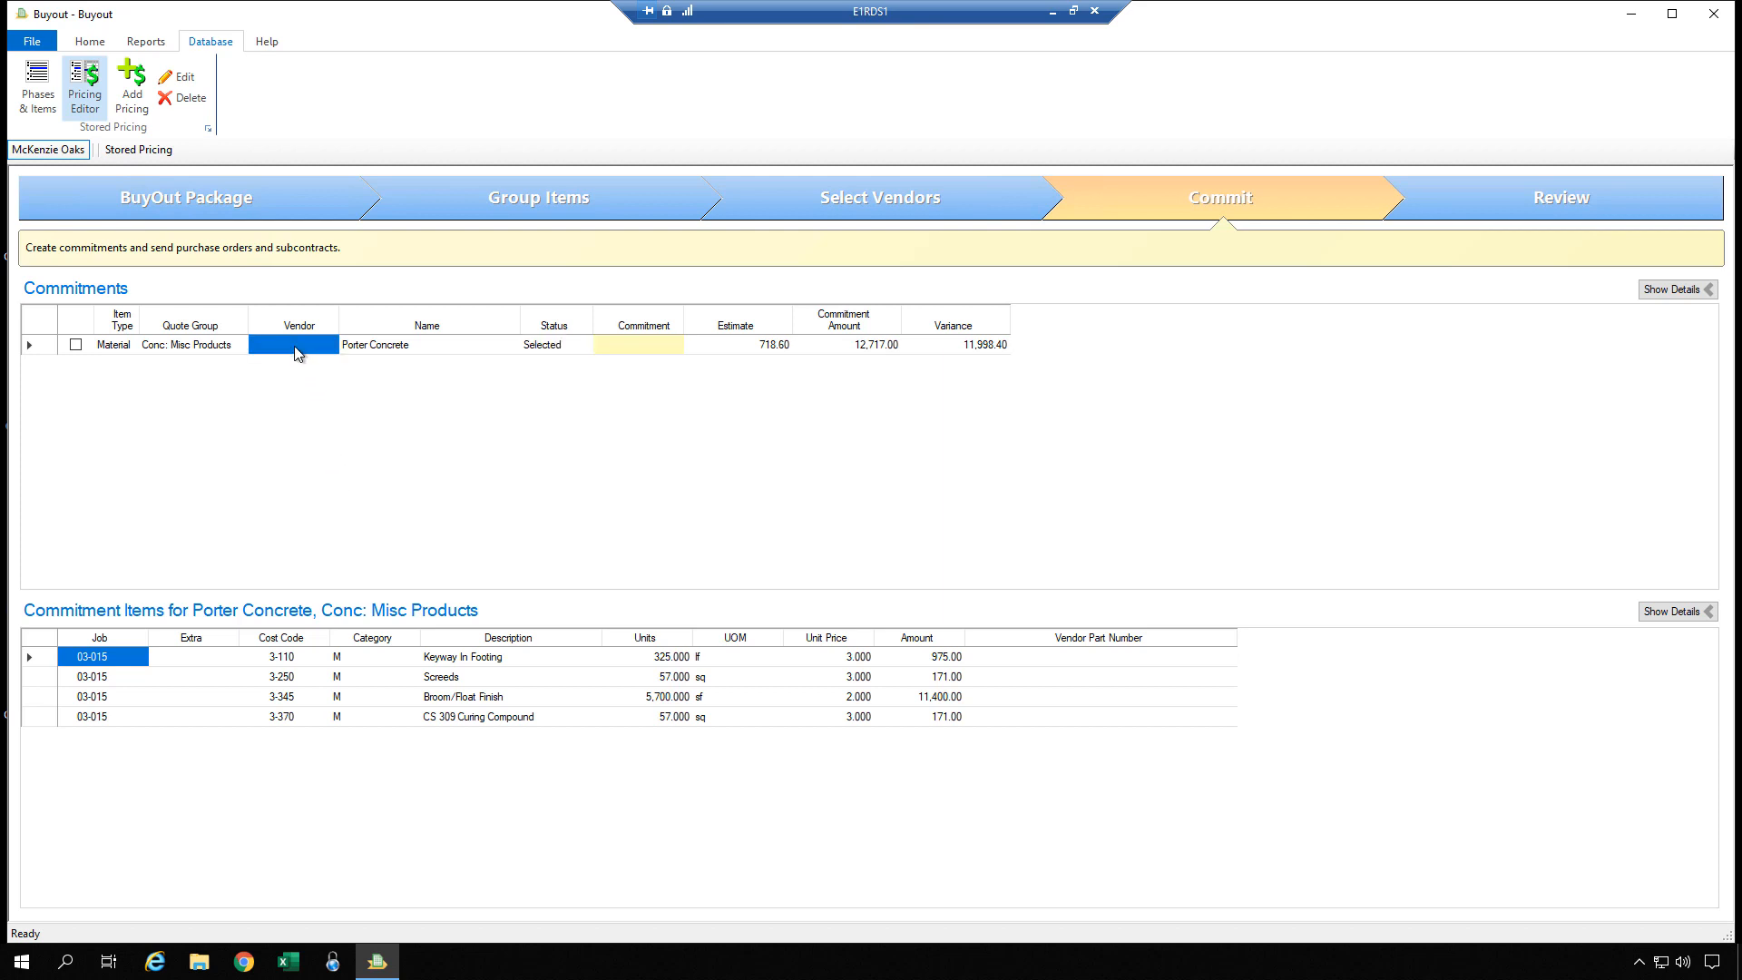
click(367, 353)
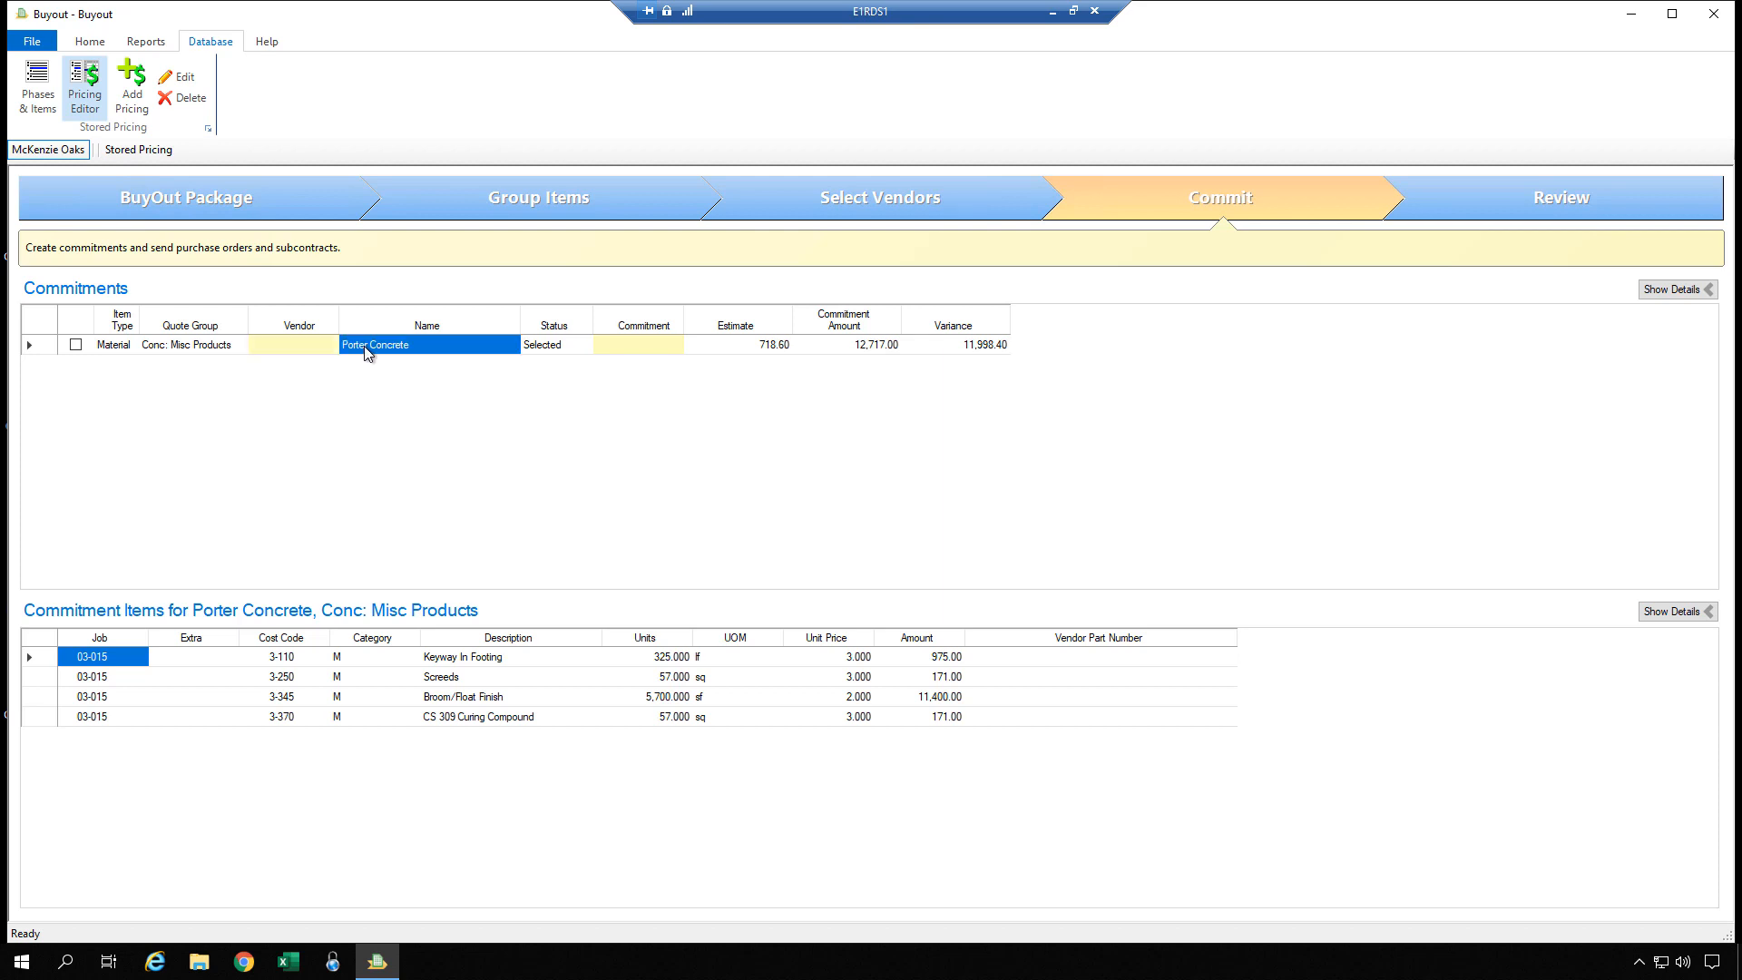
click(284, 351)
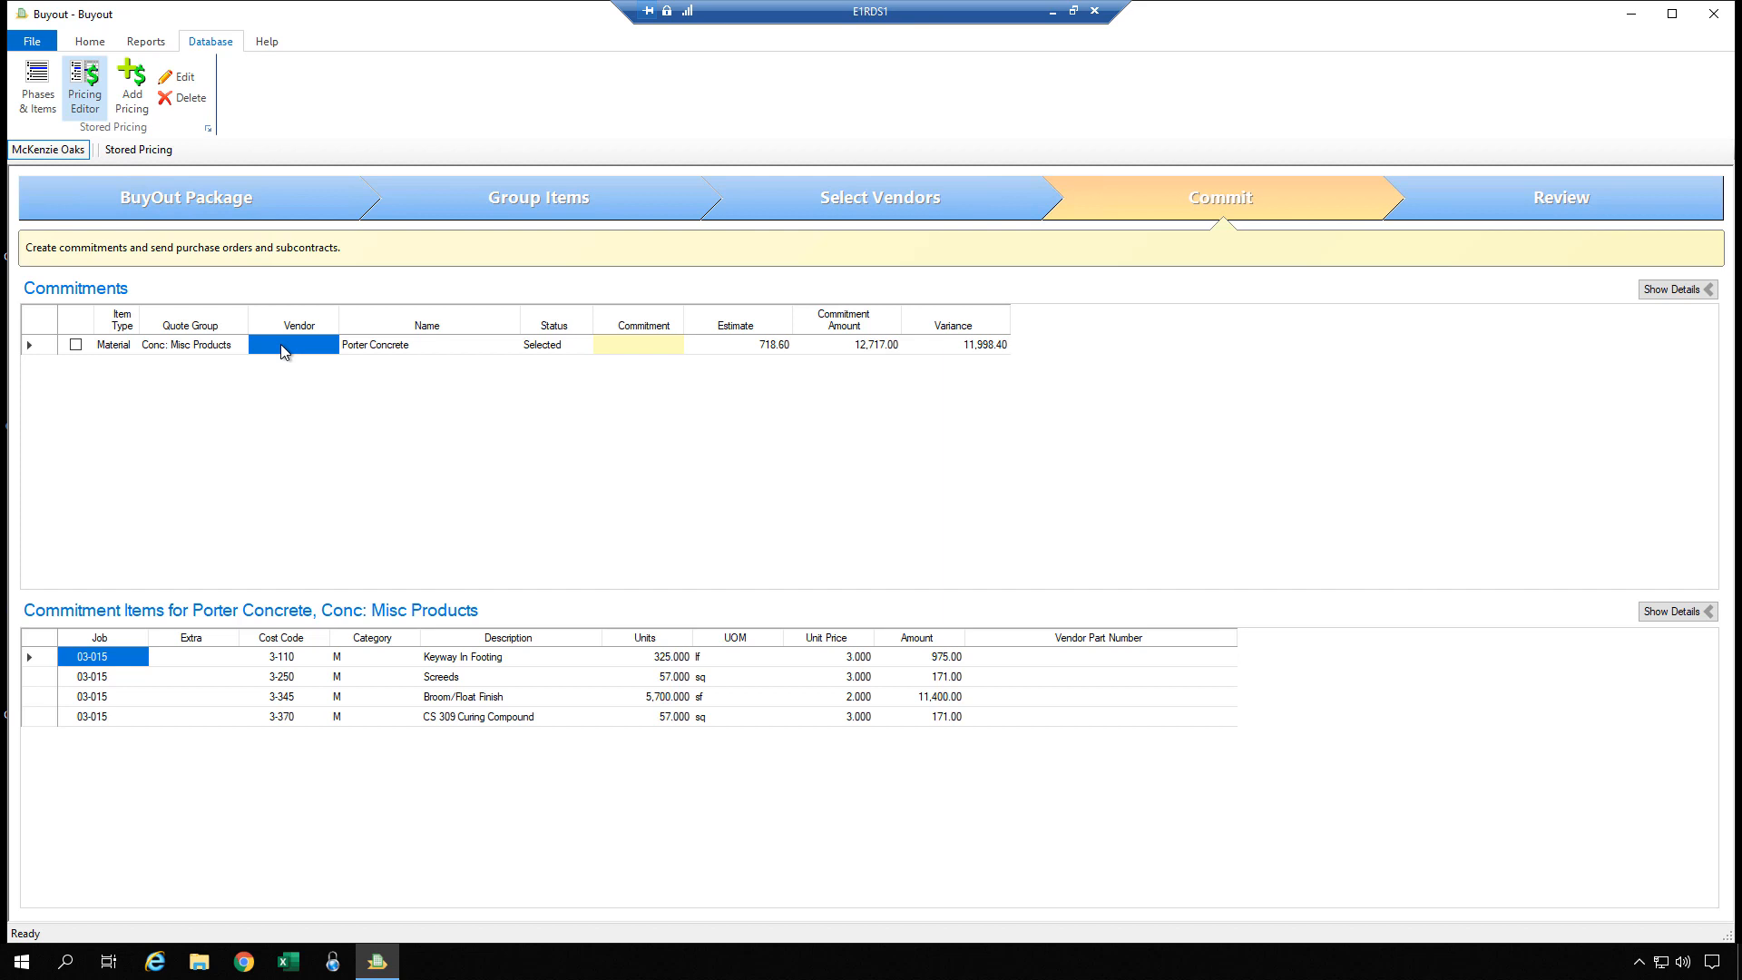
- Open the vendor link for the Porter Concrete commitment and bring up the list of Sage 300 AP vendors
click(284, 346)
click(328, 345)
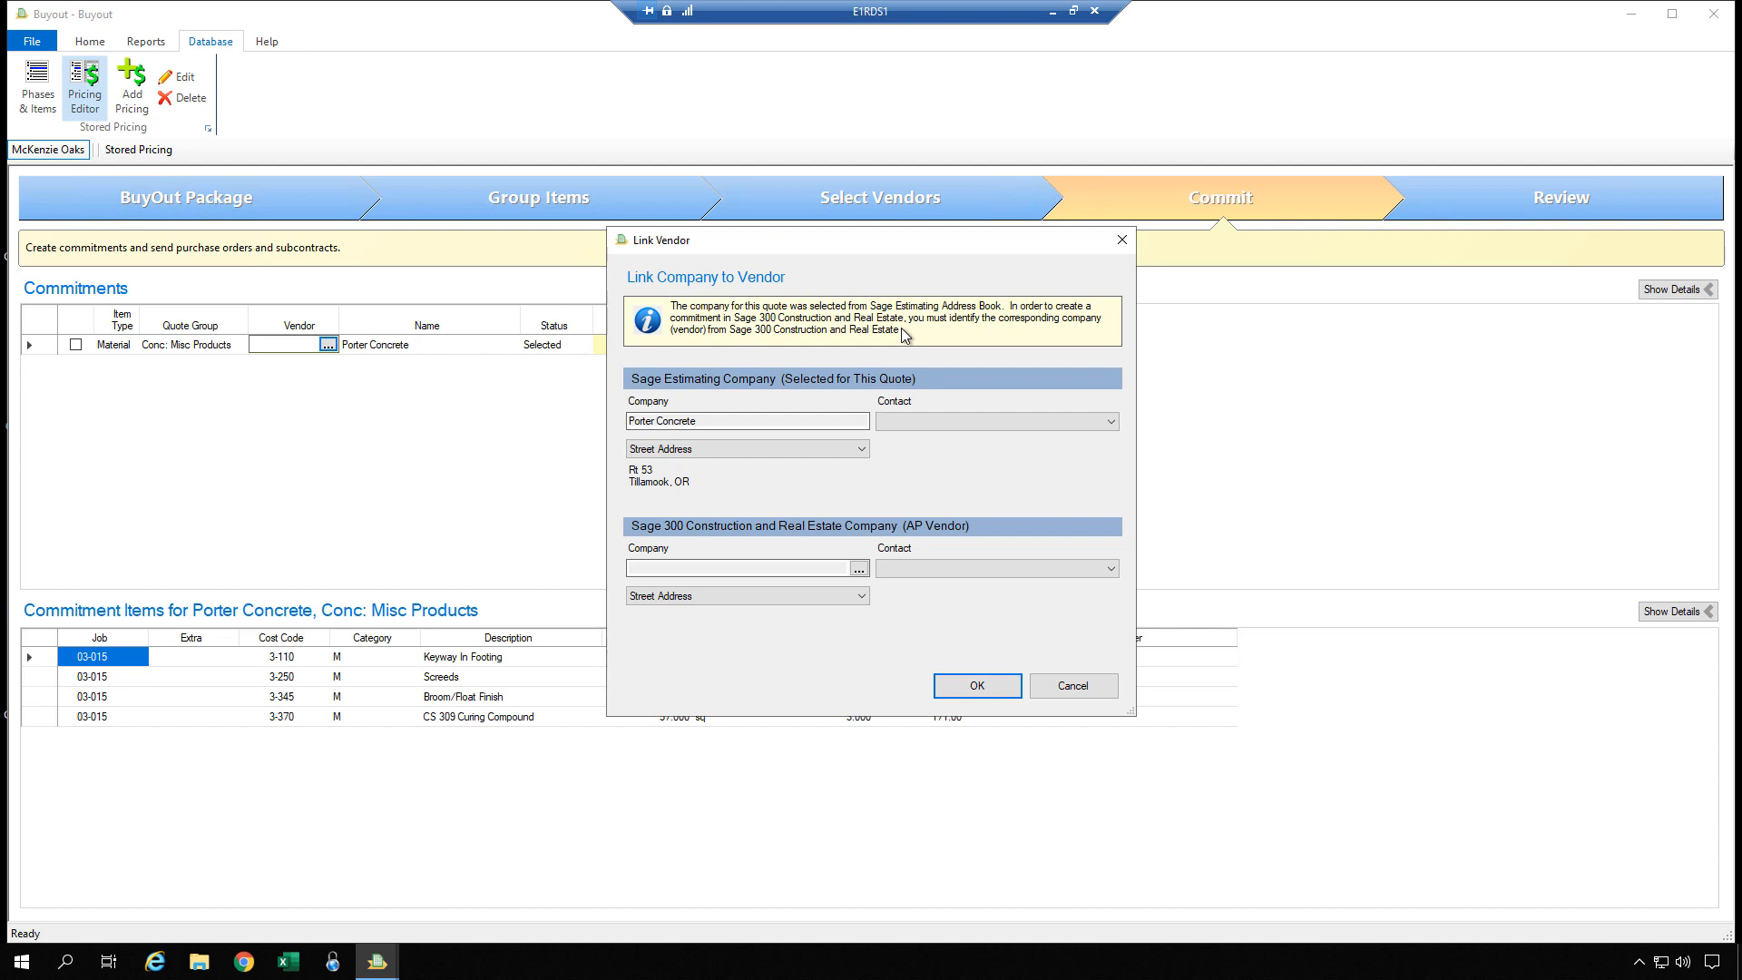
click(858, 570)
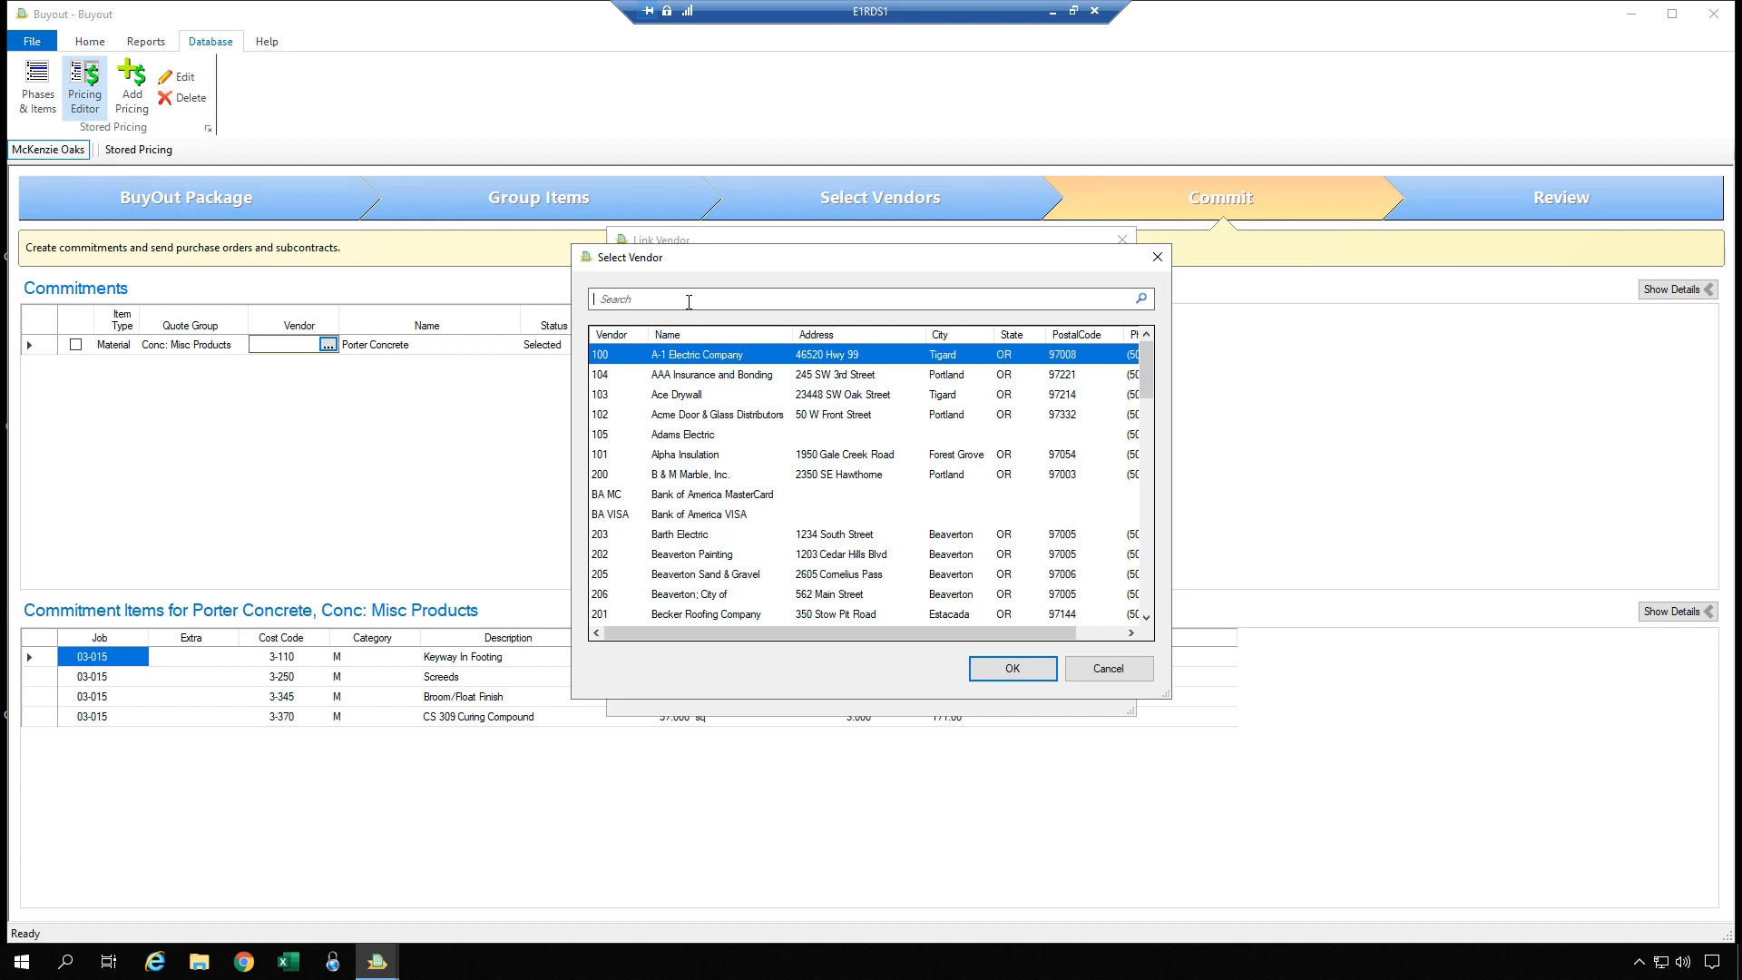
- Search the AP vendor list for Porter, and clear the search
text(Port)
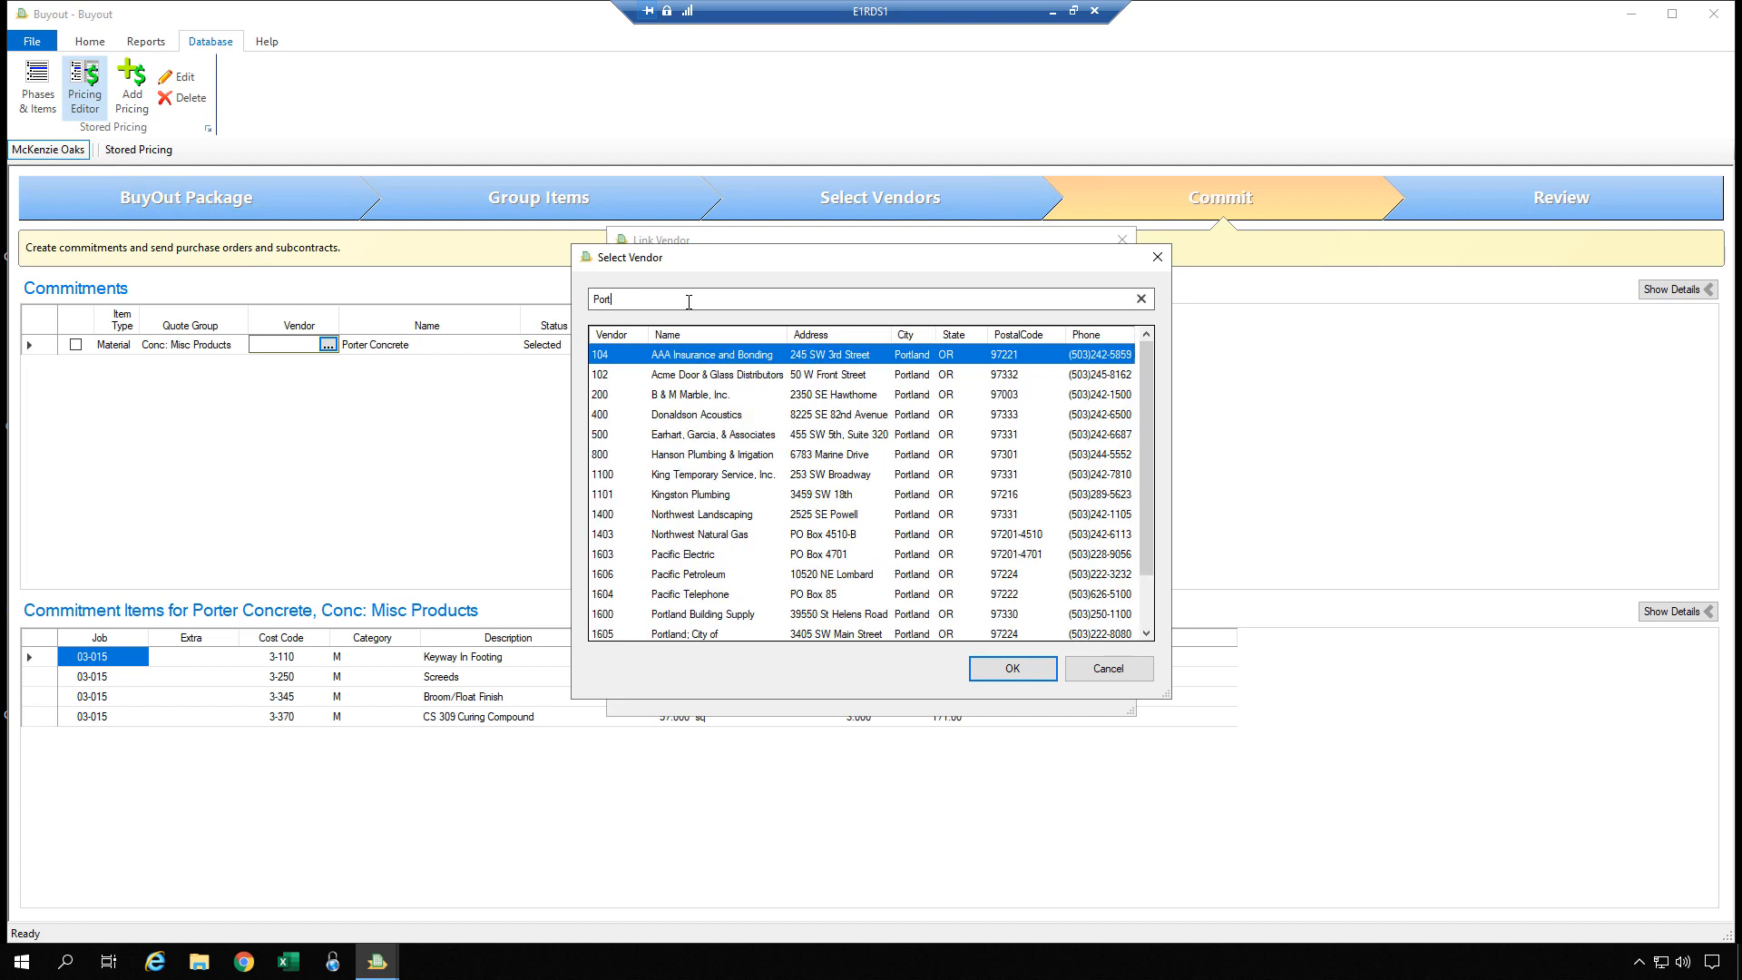
text(er)
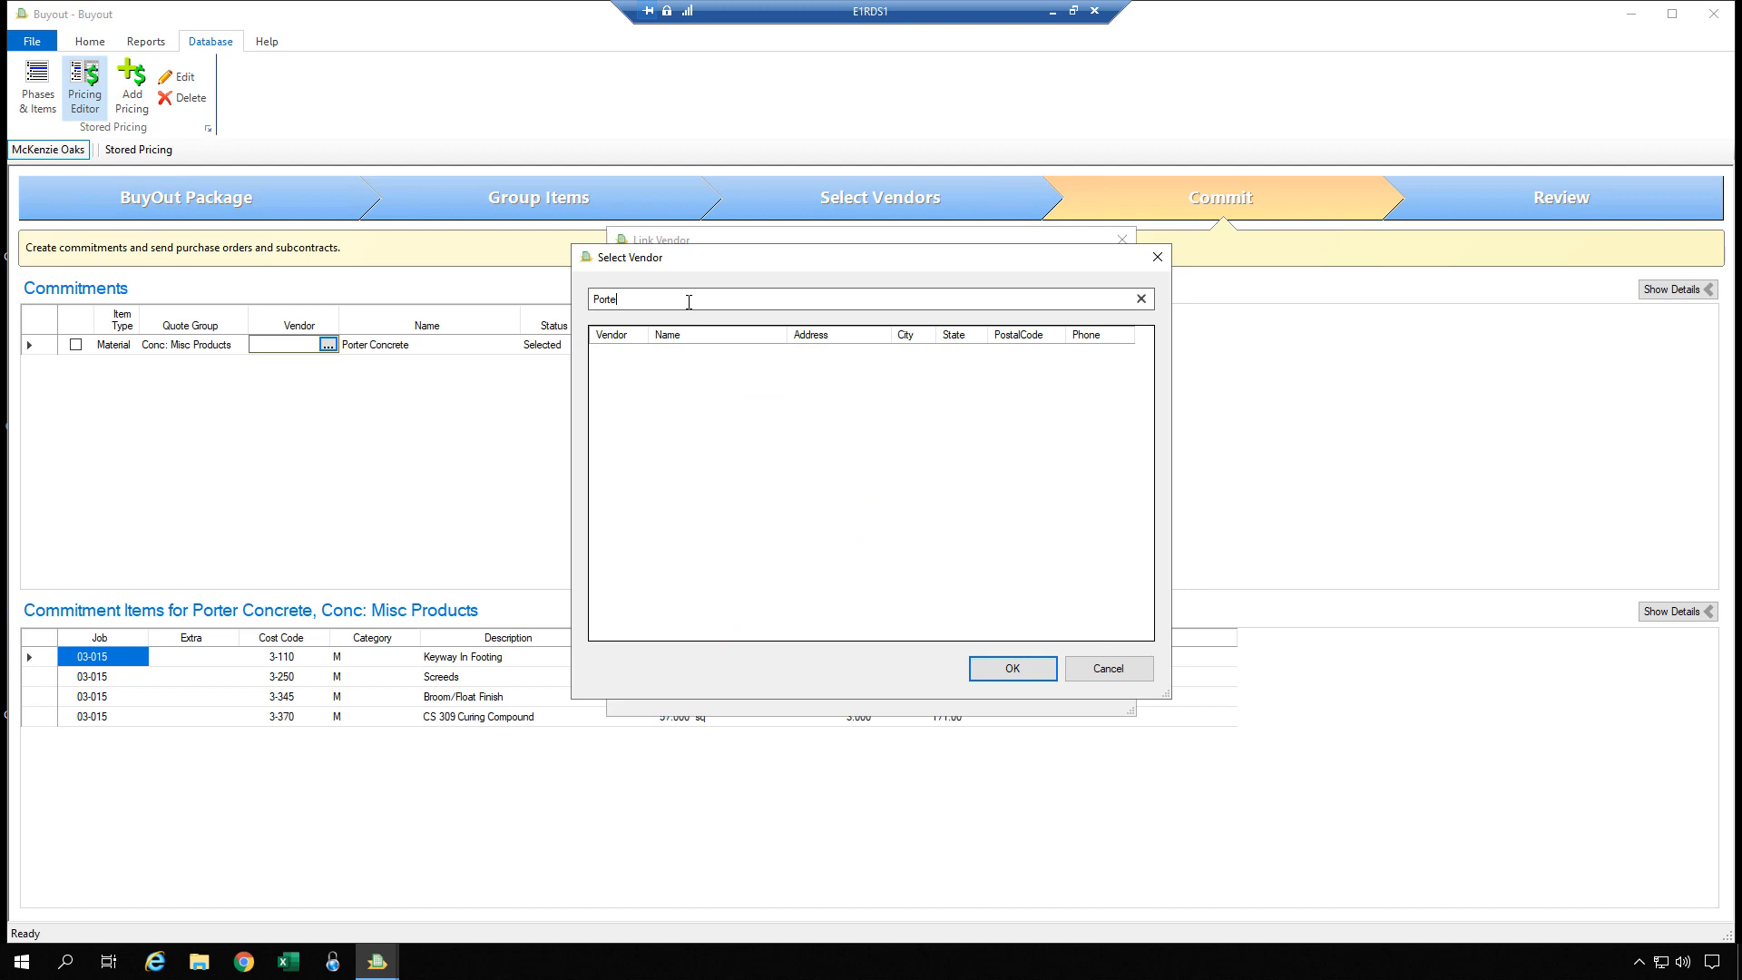
key(BackSpace)
key(BackSpace)
key(BackSpace)
key(BackSpace)
key(BackSpace)
key(BackSpace)
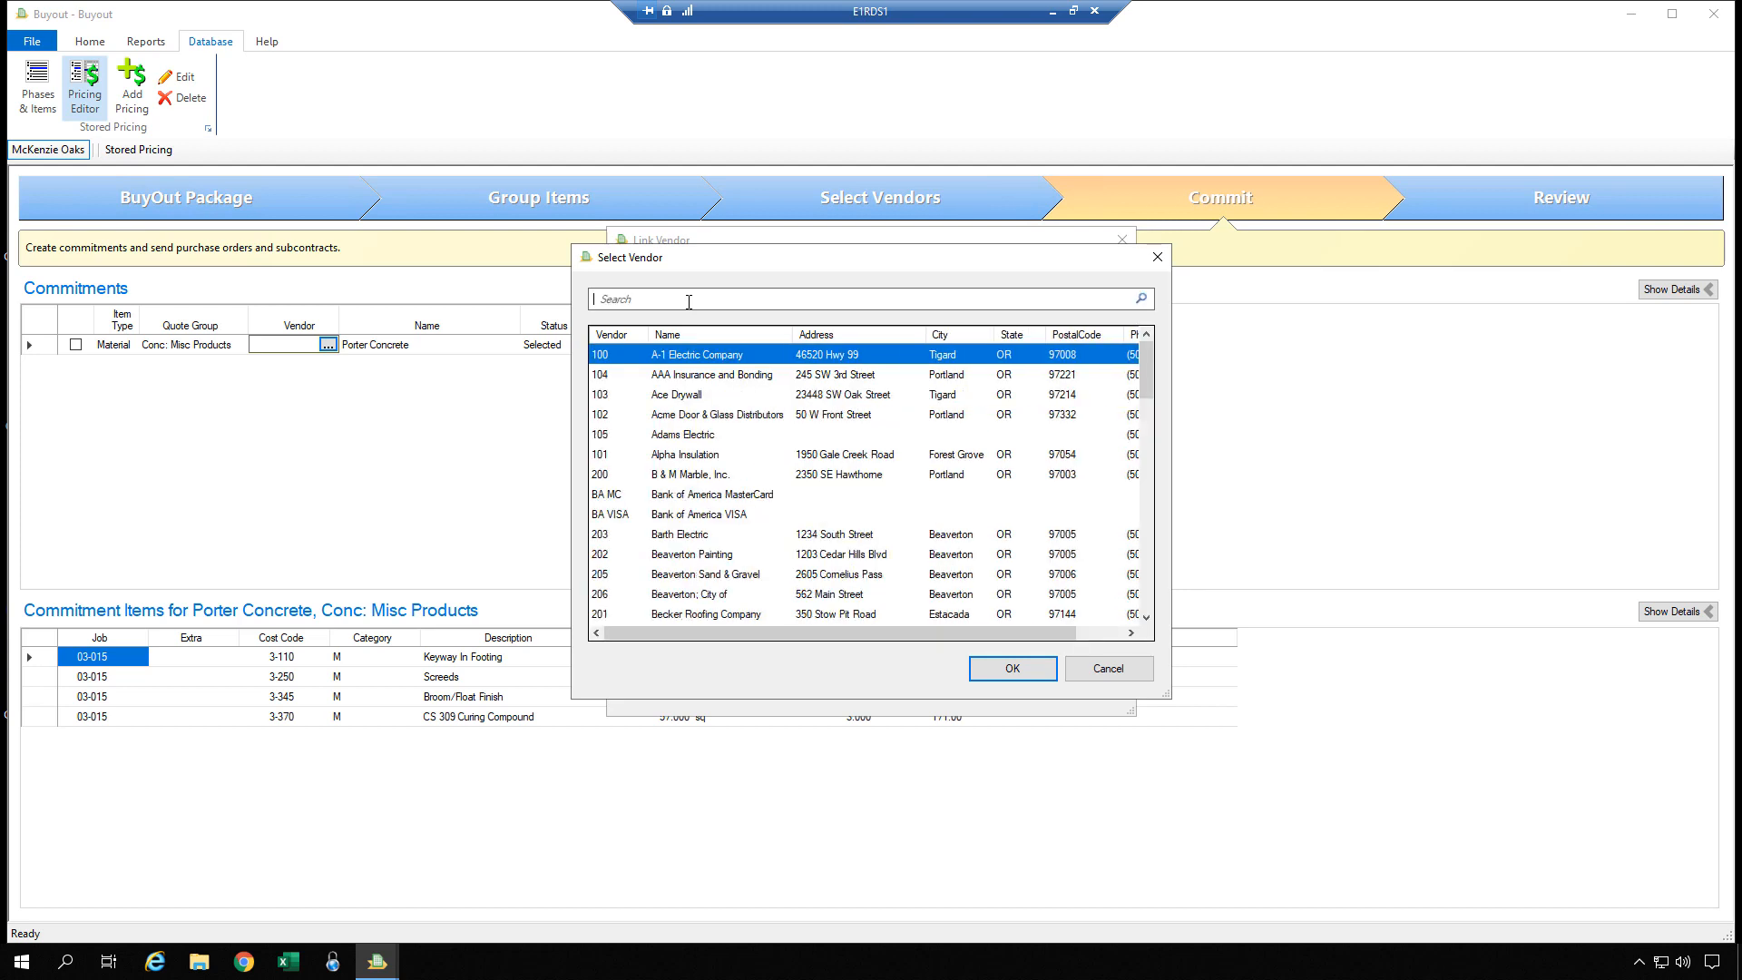
- Search the AP vendors for concrete and link Porter Concrete to NW Concrete, using its Shipping Address
text(Concre)
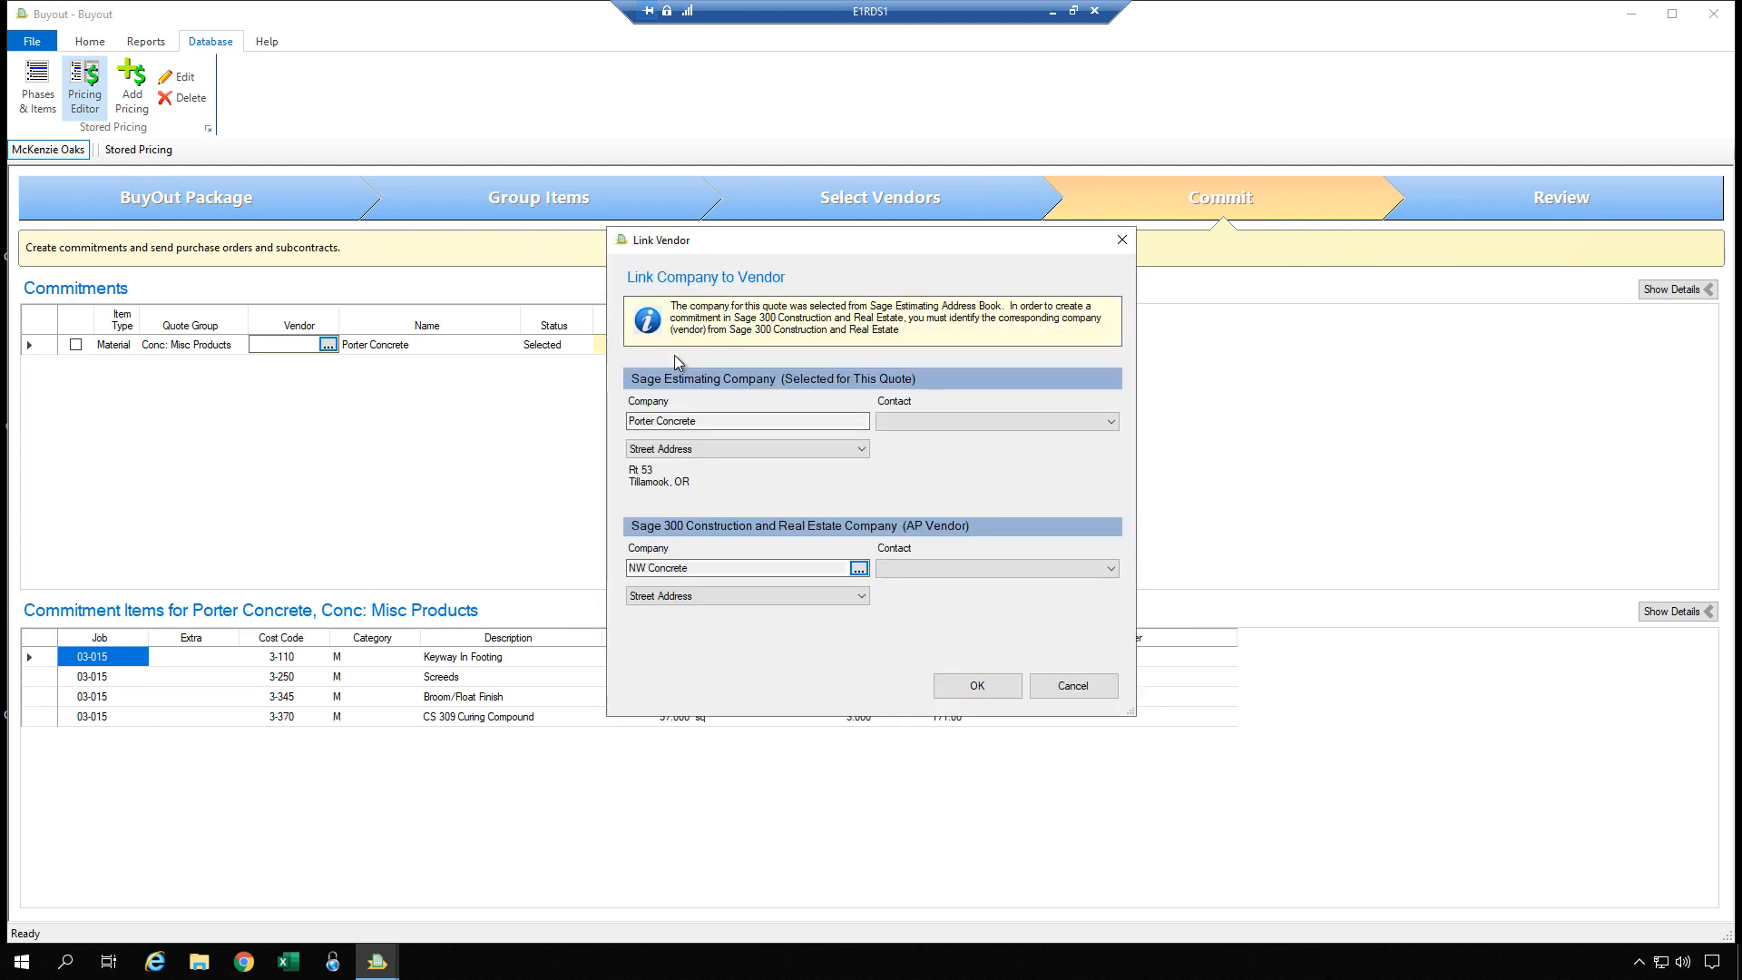
click(840, 596)
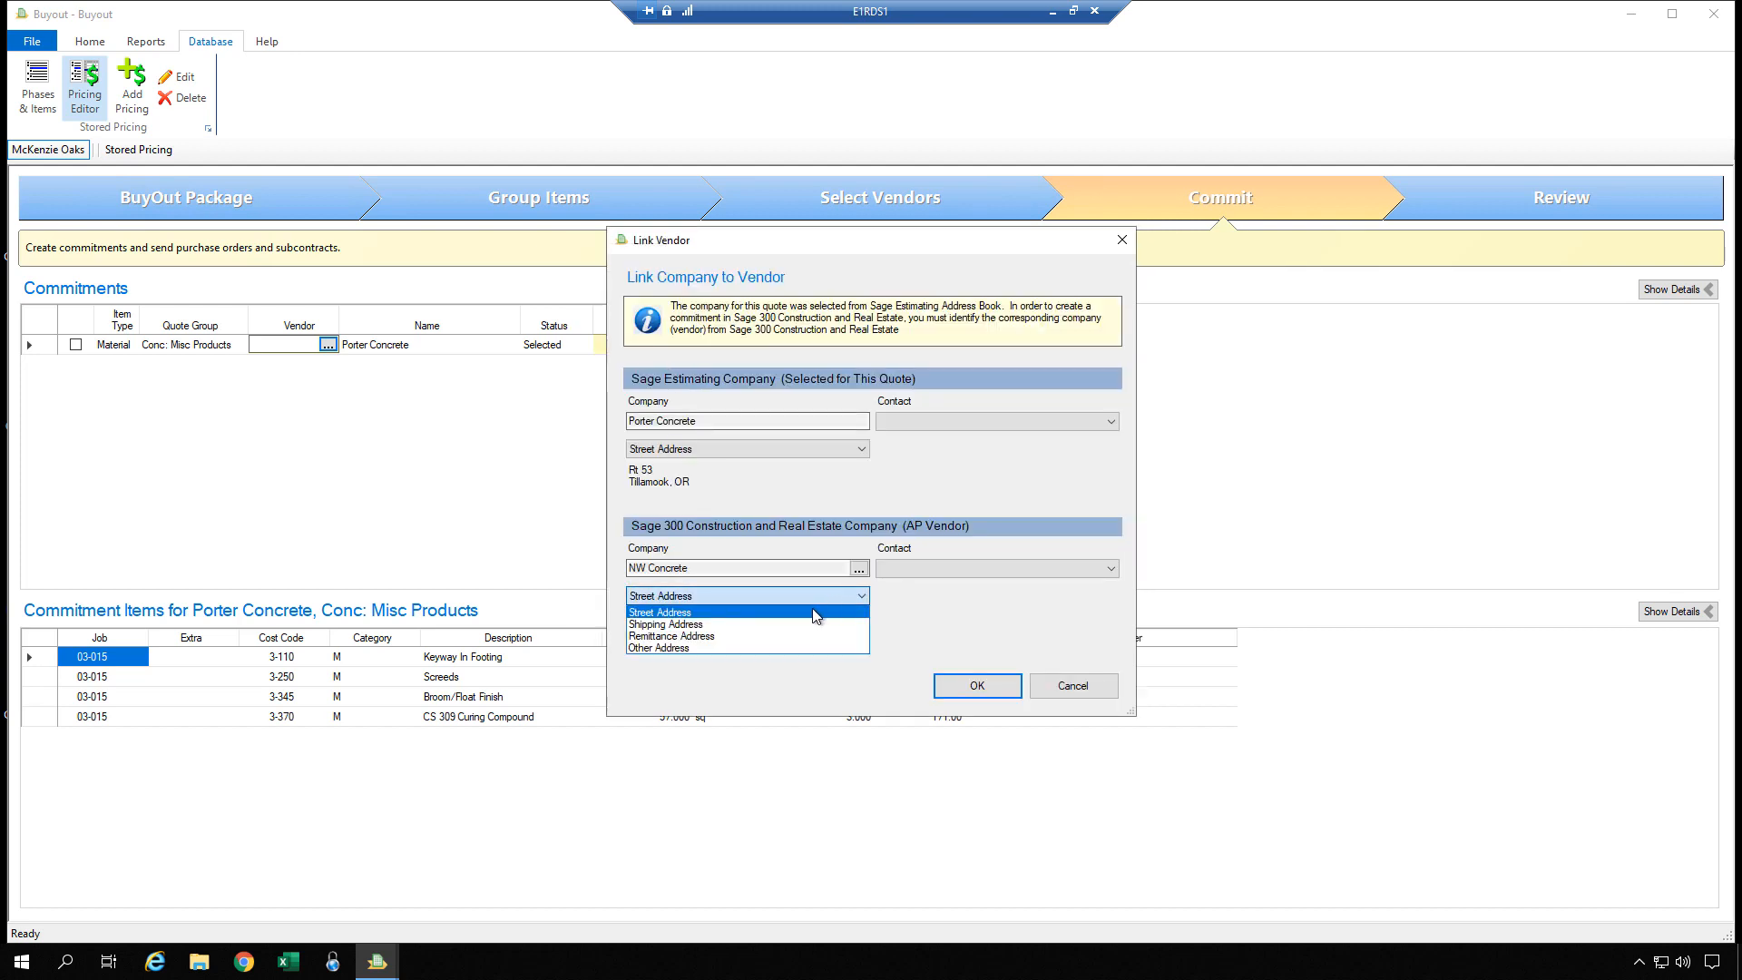
click(814, 611)
click(813, 600)
key(Down)
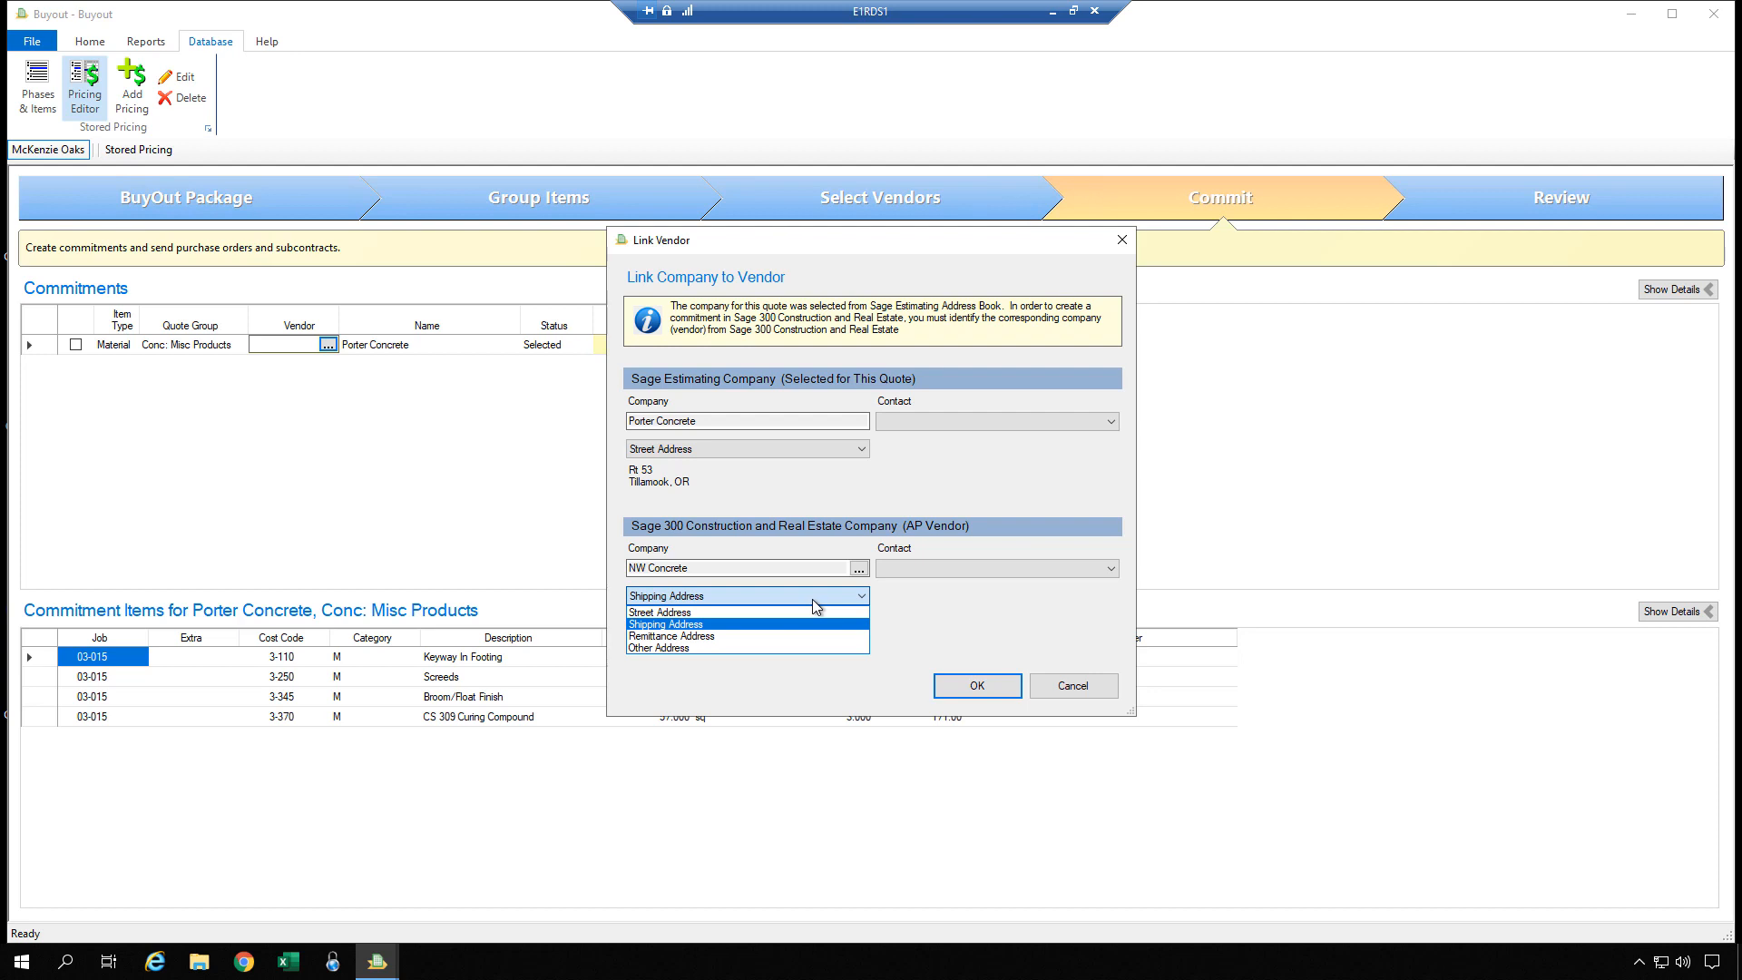
key(Tab)
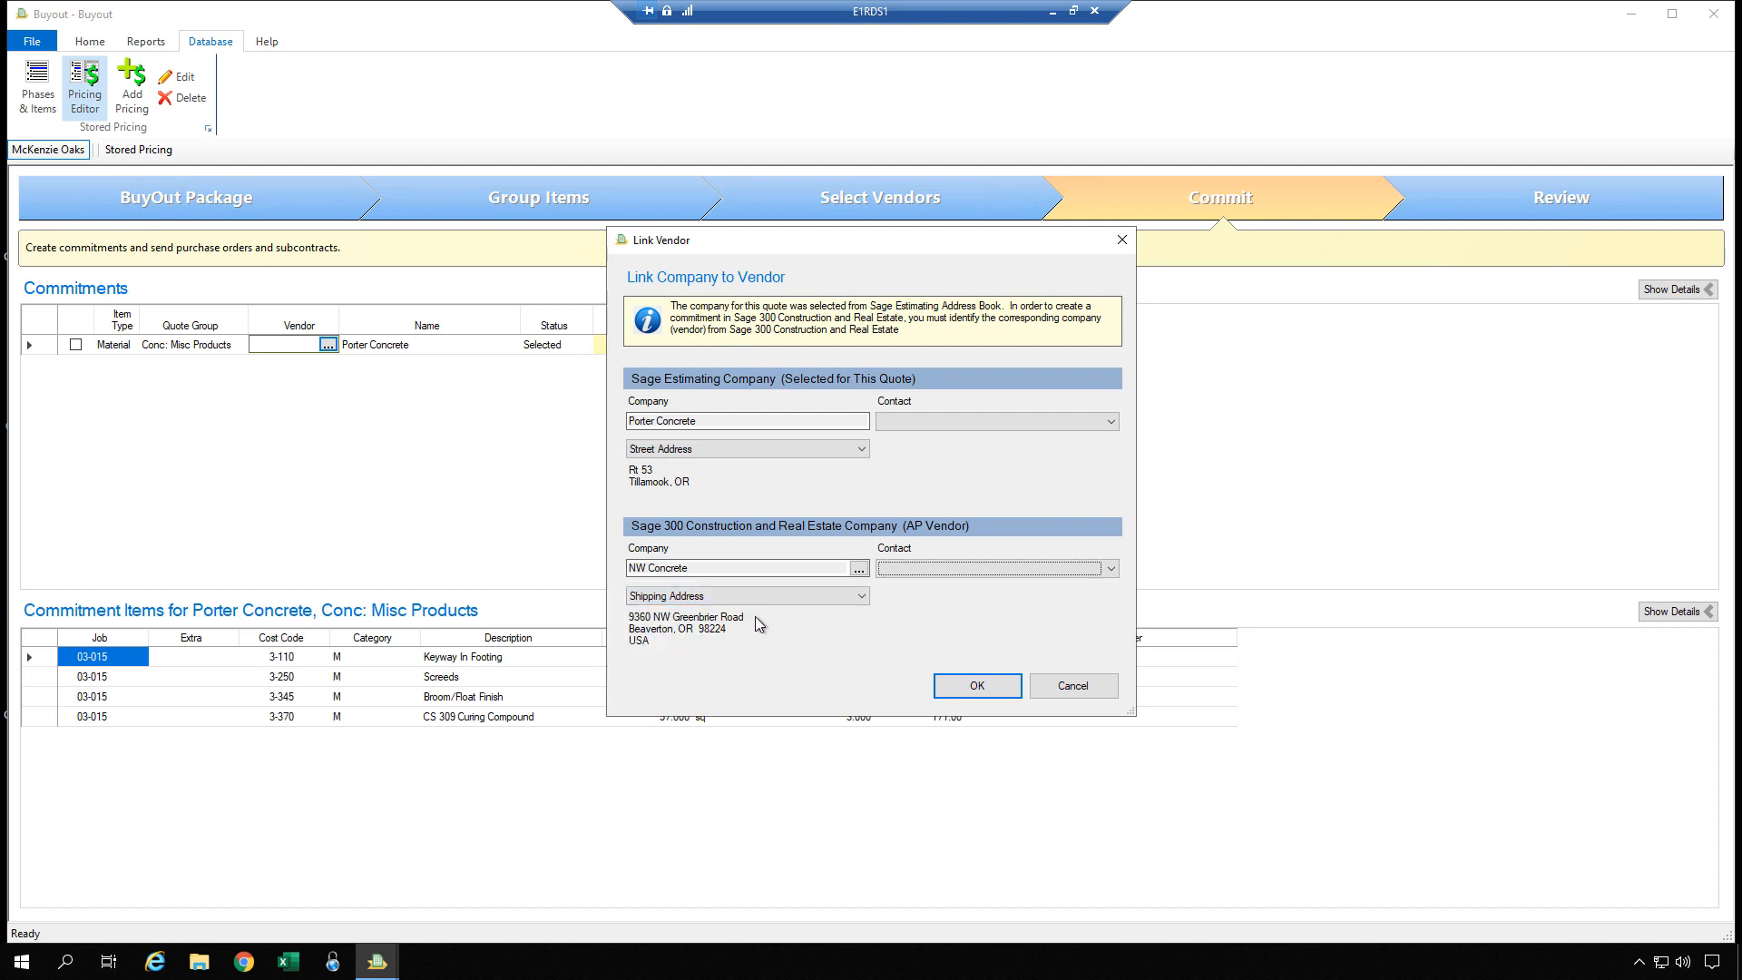
click(1106, 572)
click(1108, 582)
click(978, 687)
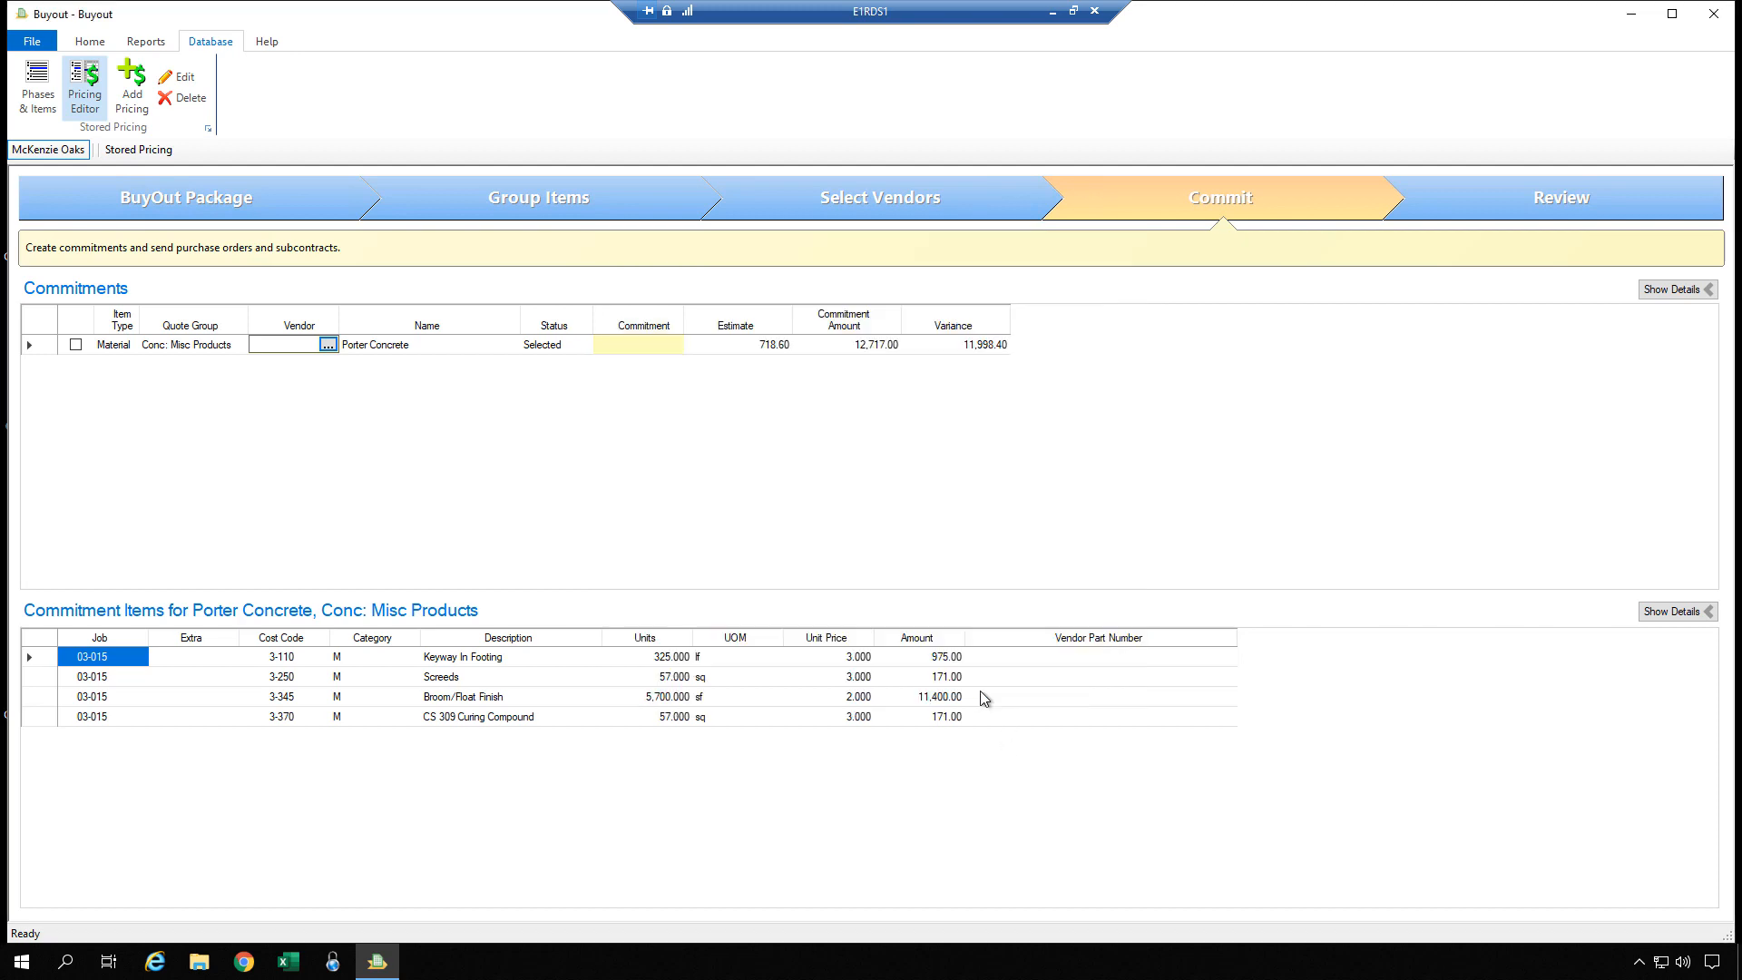
click(369, 345)
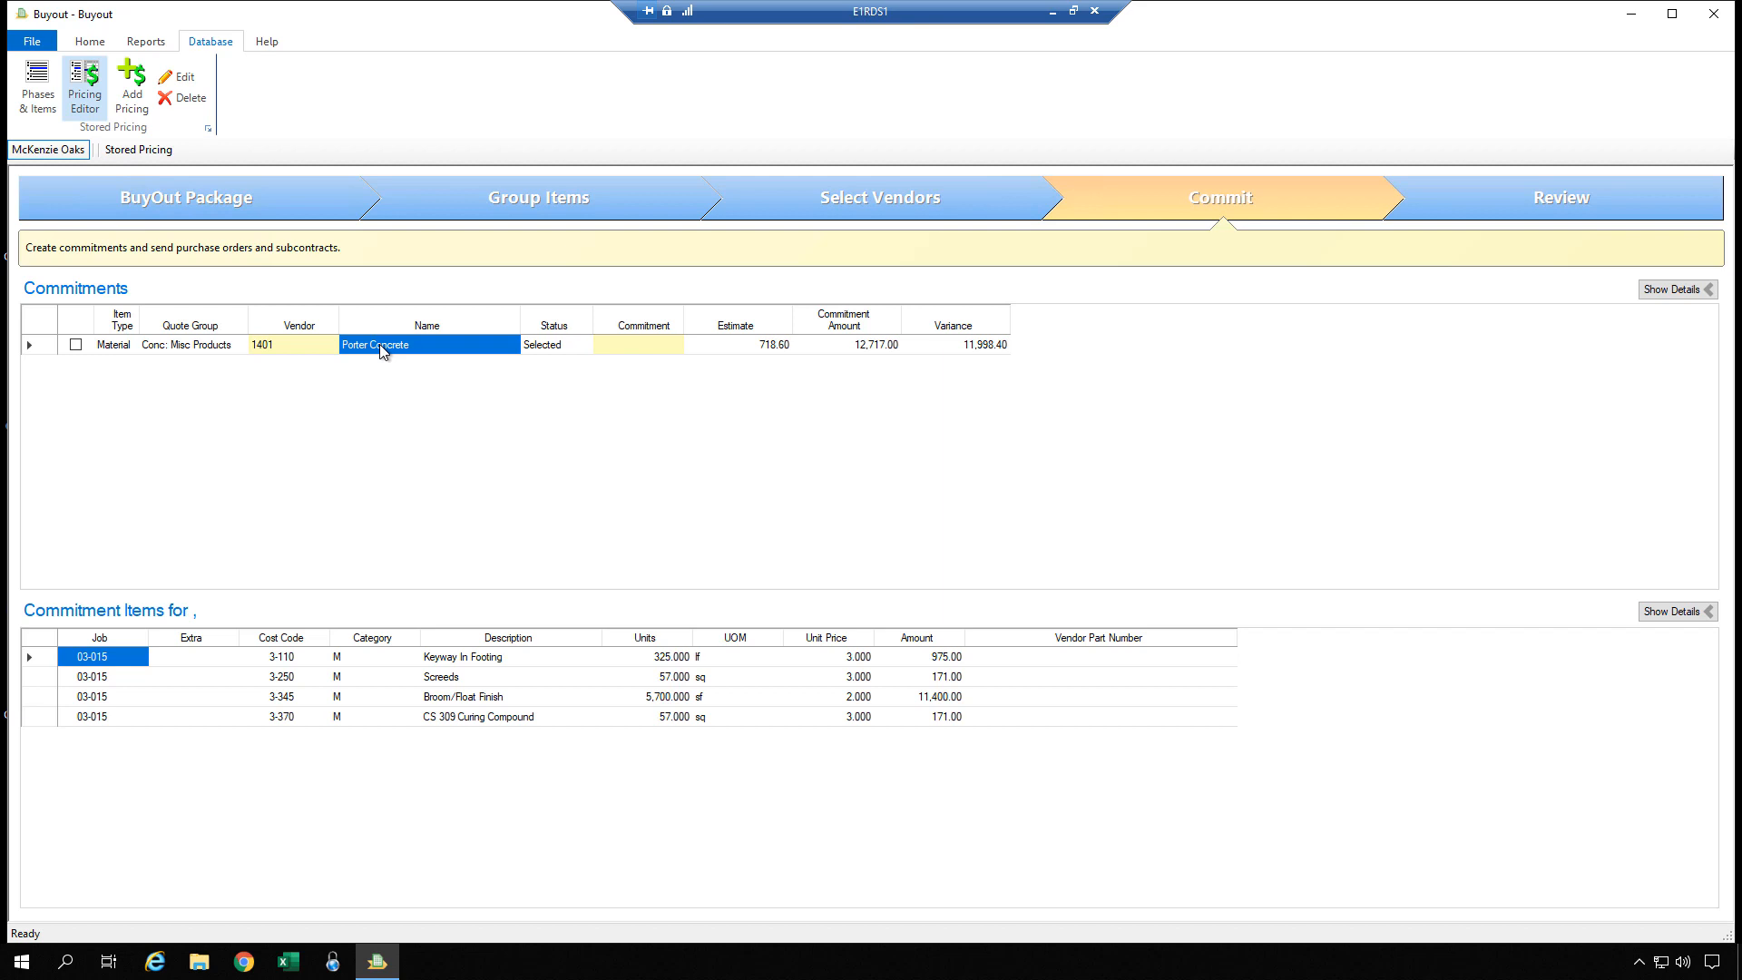
- Check the Porter Concrete row's Commitment field and the Sage 300 CRE commitment settings under Operations Options, cancelling the dialog
click(607, 354)
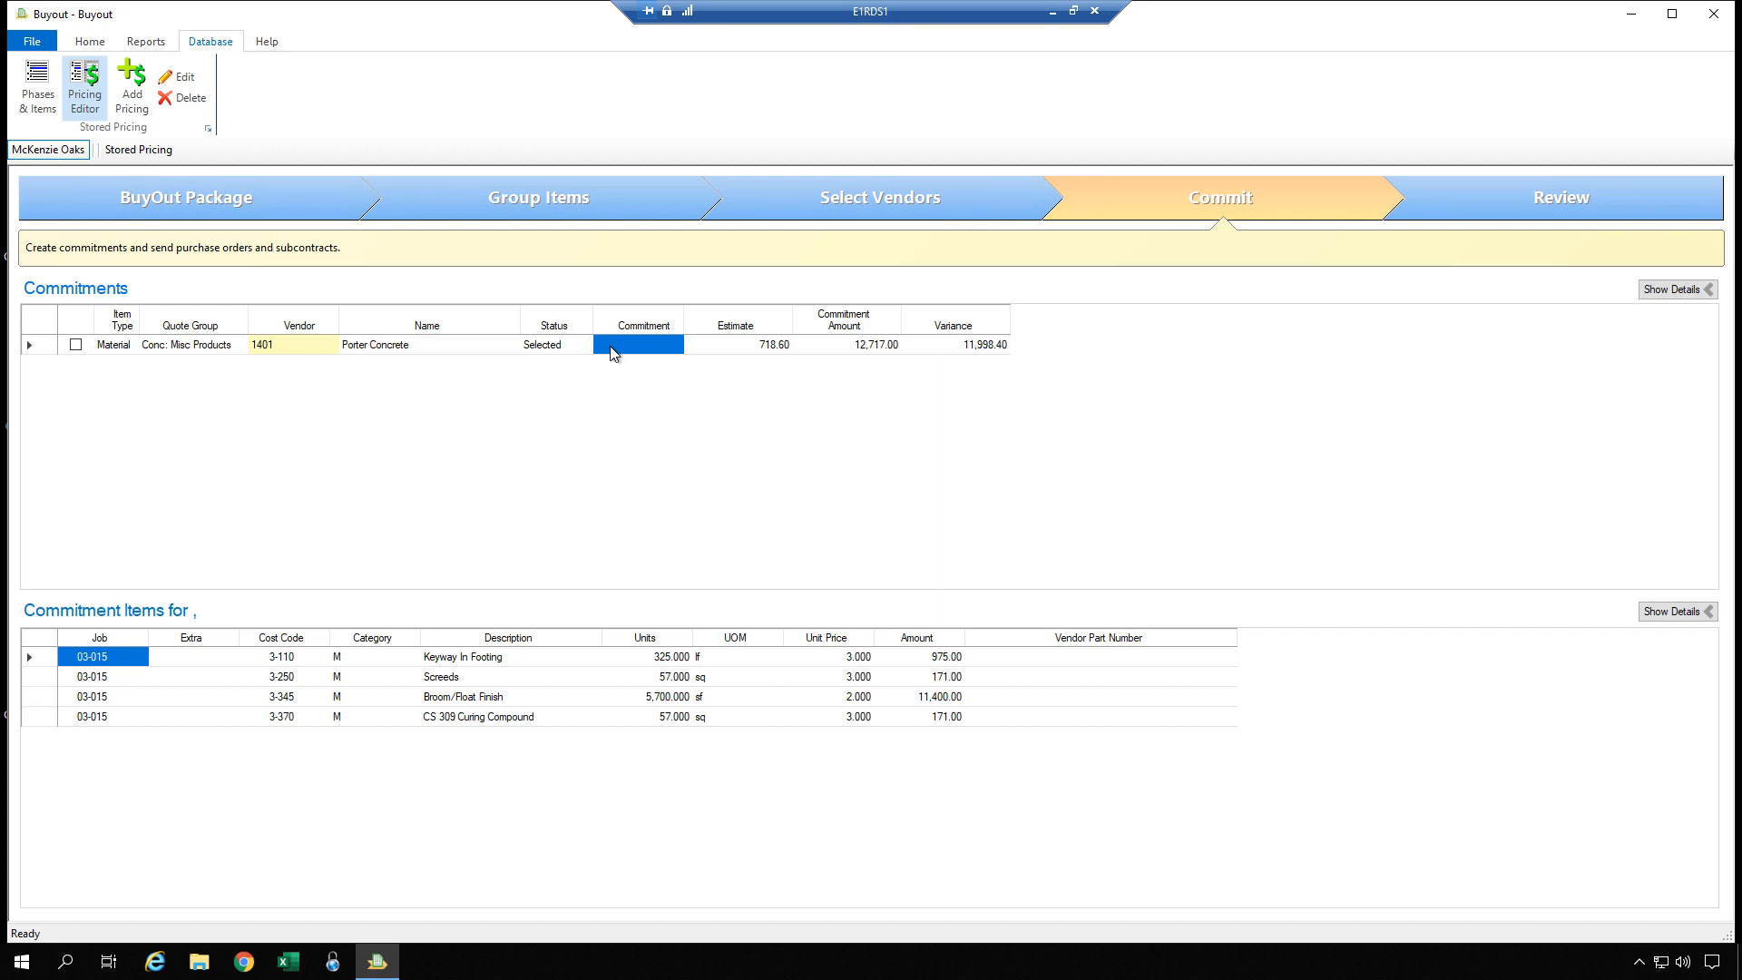
click(557, 347)
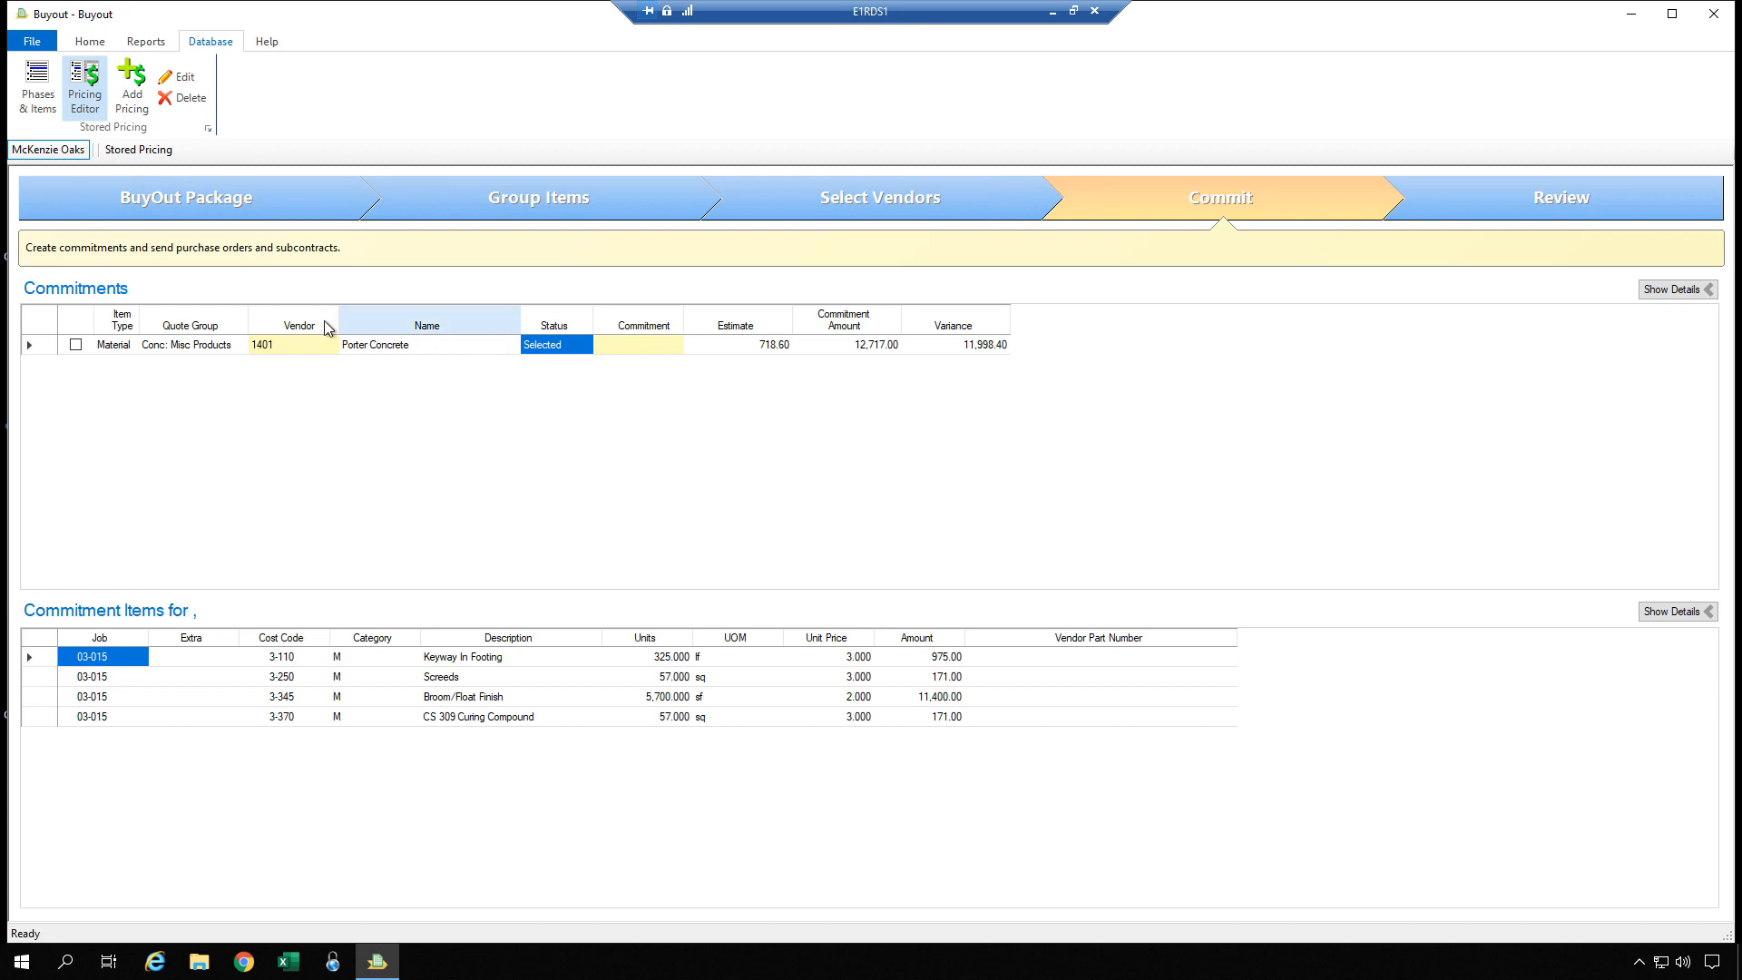
click(38, 44)
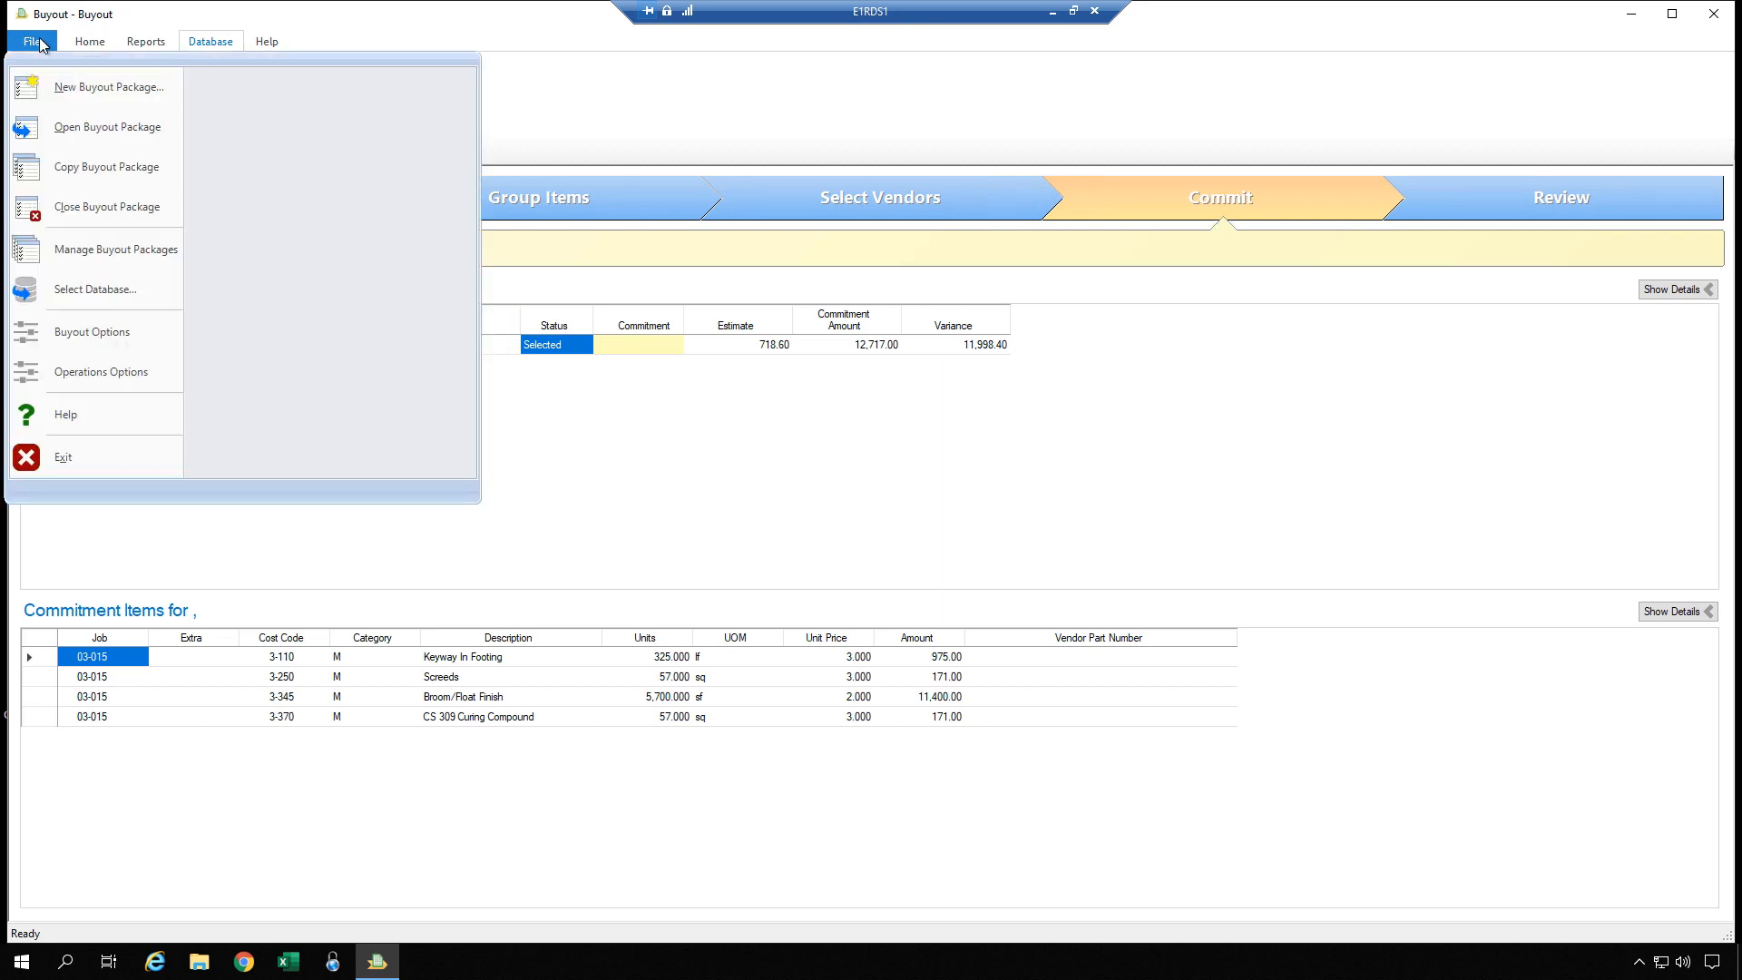
click(79, 380)
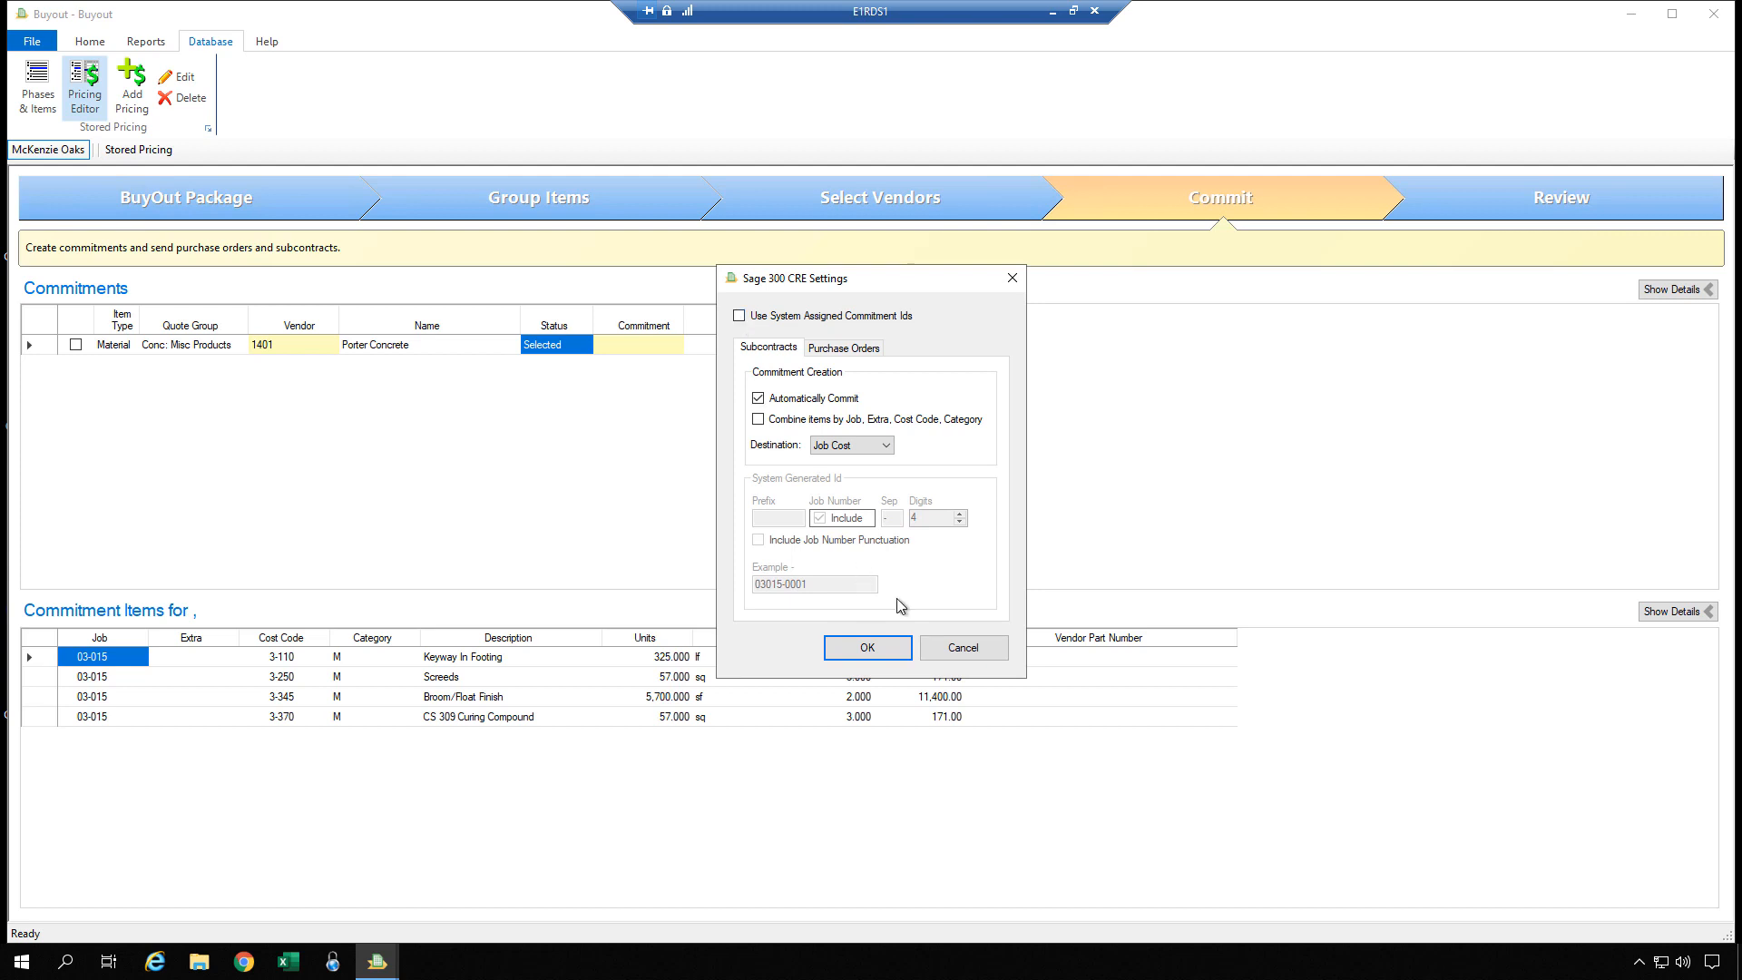
click(965, 650)
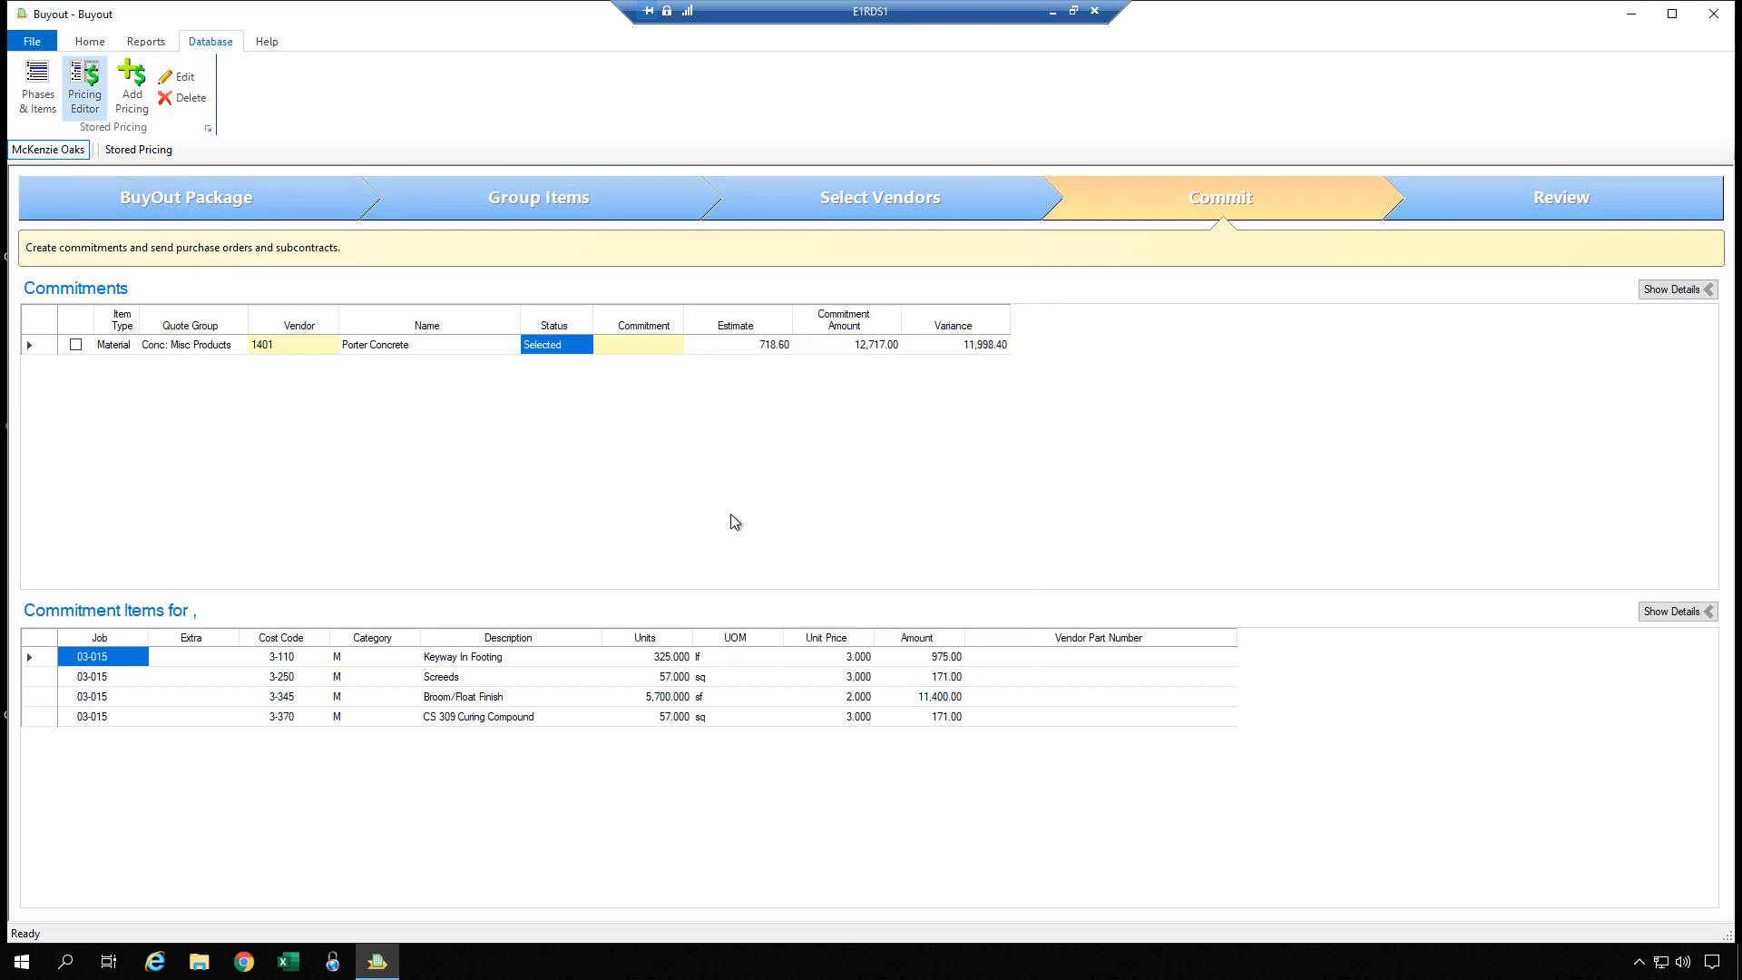
click(629, 351)
key(shift+Tab)
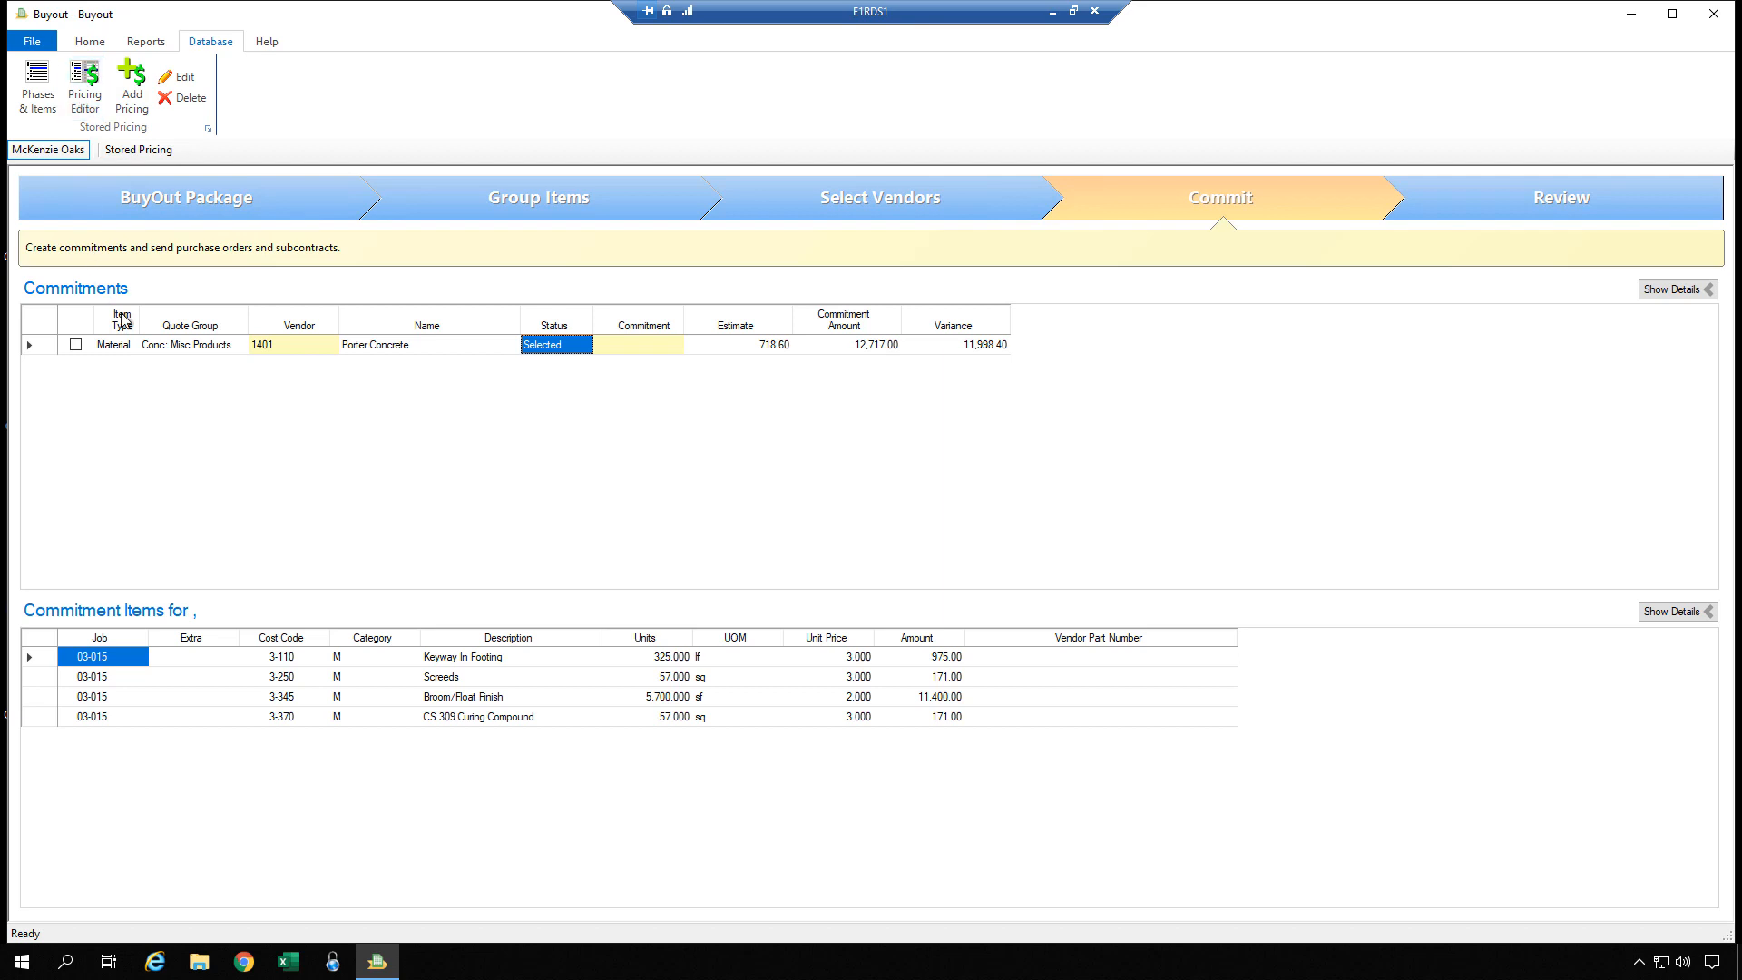
- Close the McKenzie Oaks buyout package and enable Use System Assigned Commitment Ids in the Operations Options
click(40, 44)
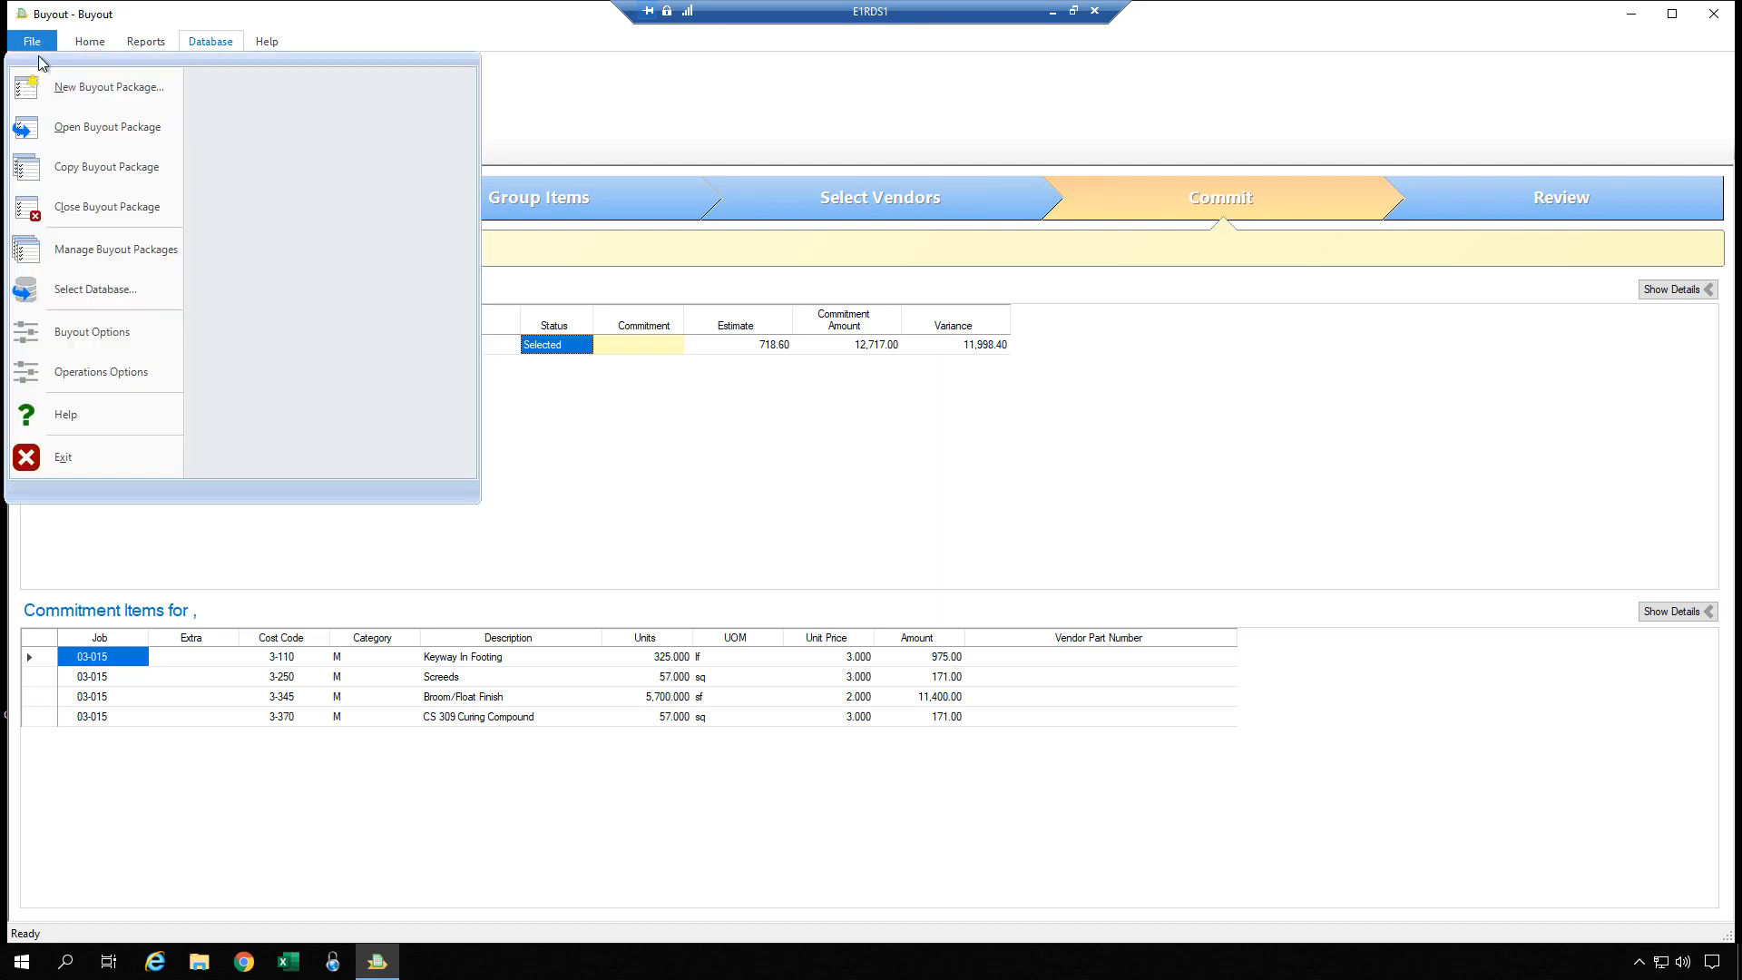
click(77, 214)
click(36, 43)
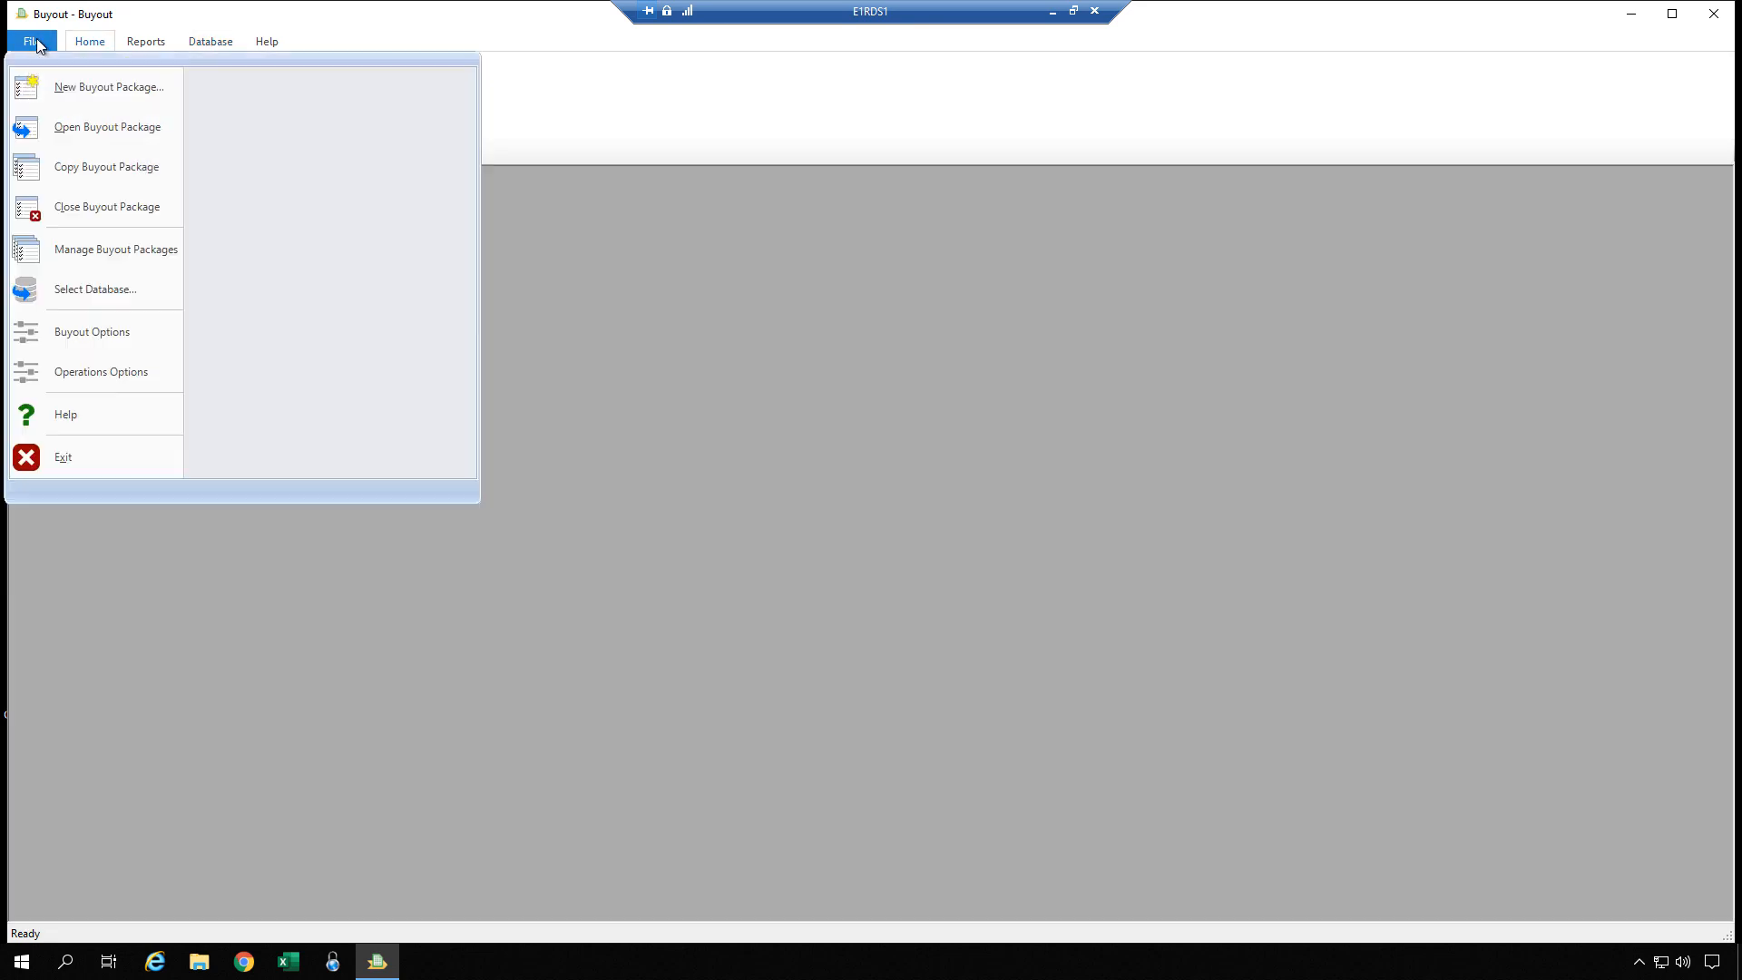
click(118, 374)
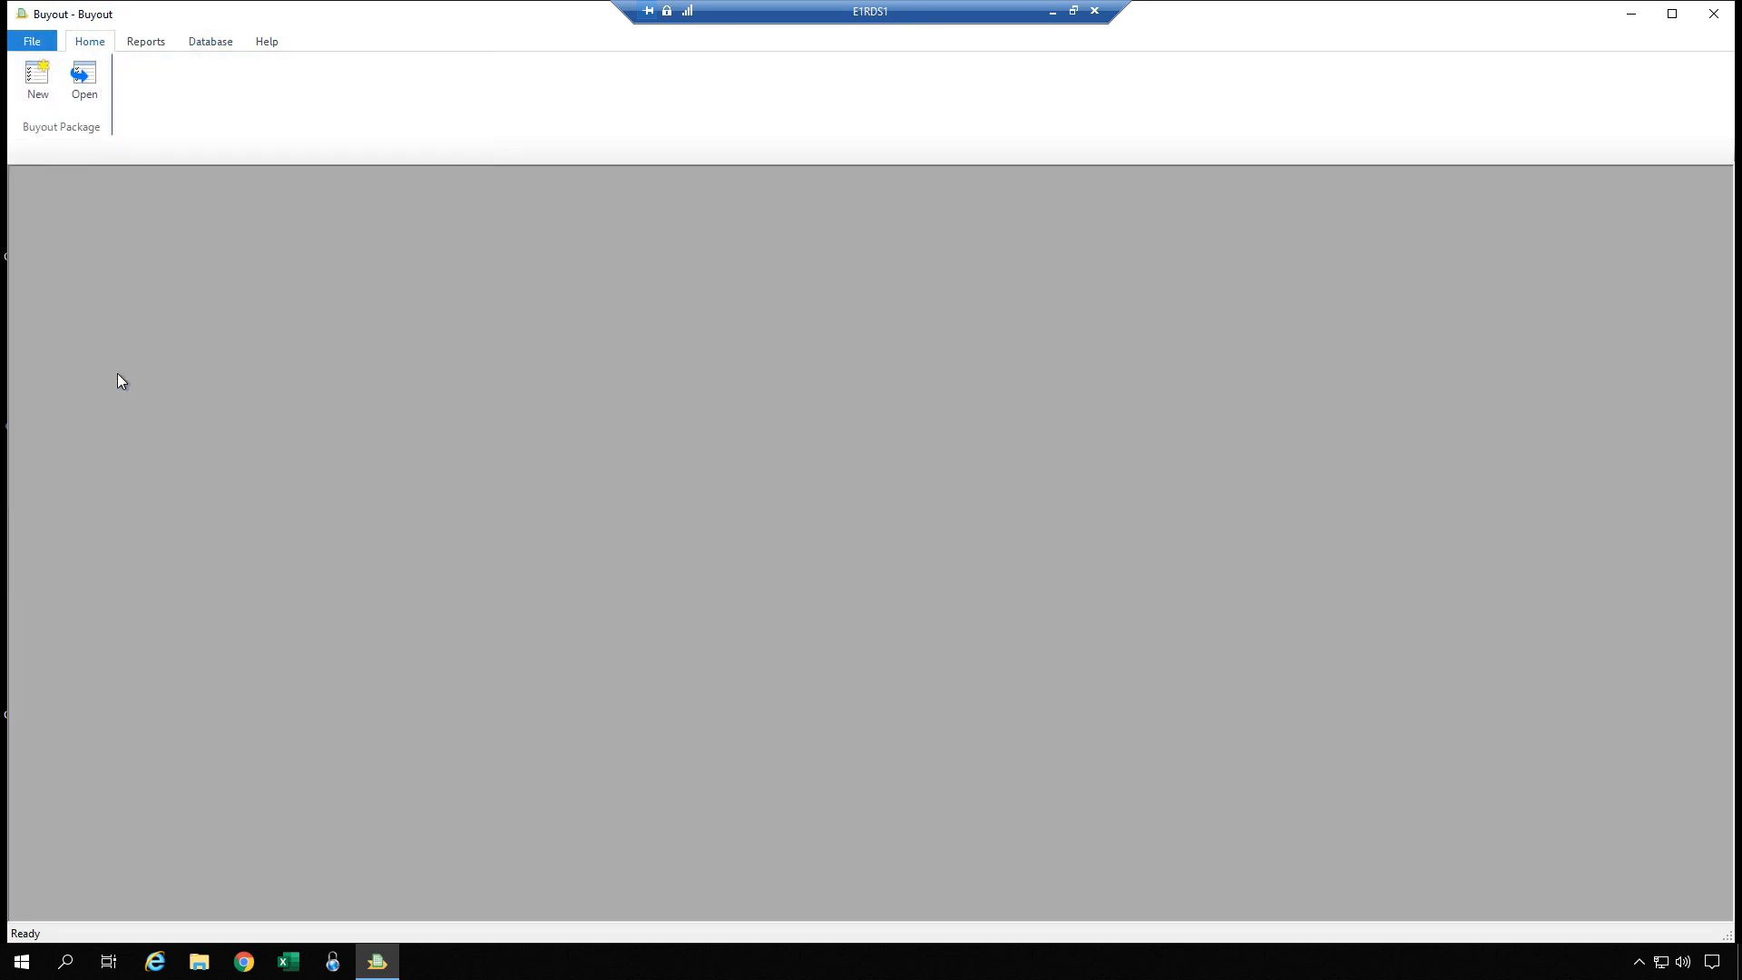
click(739, 316)
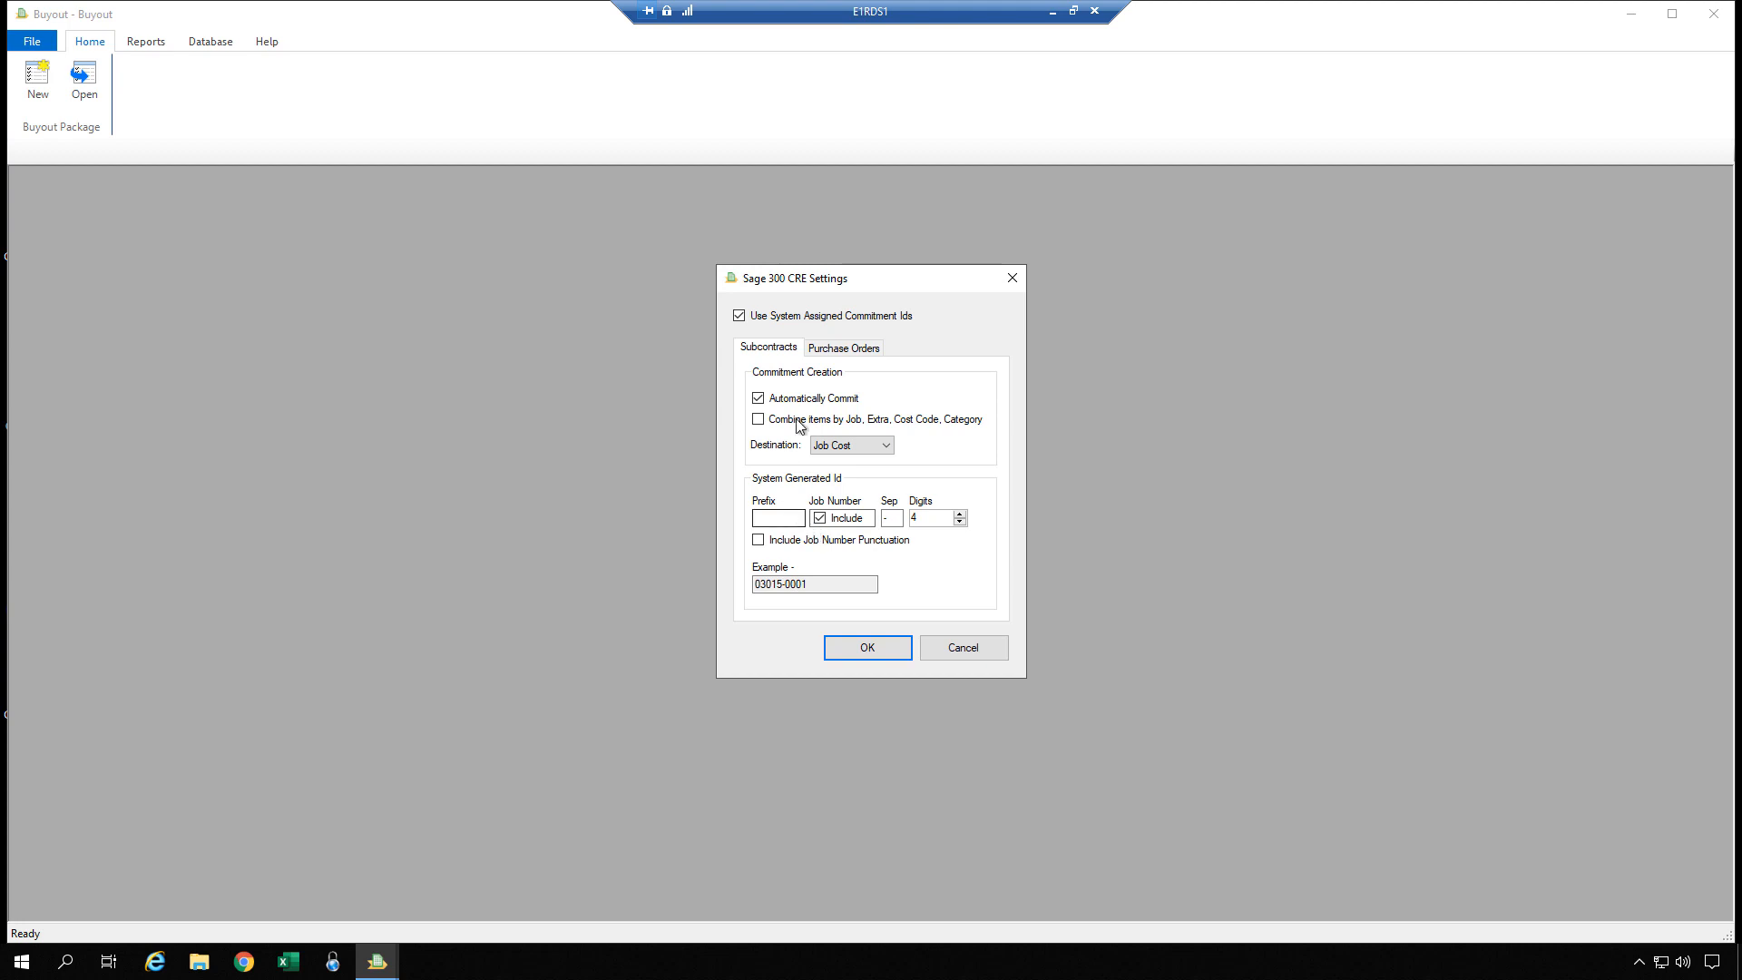
- Set the system generated ID prefix for purchase orders to PO, check the example ID, and save the settings
click(833, 354)
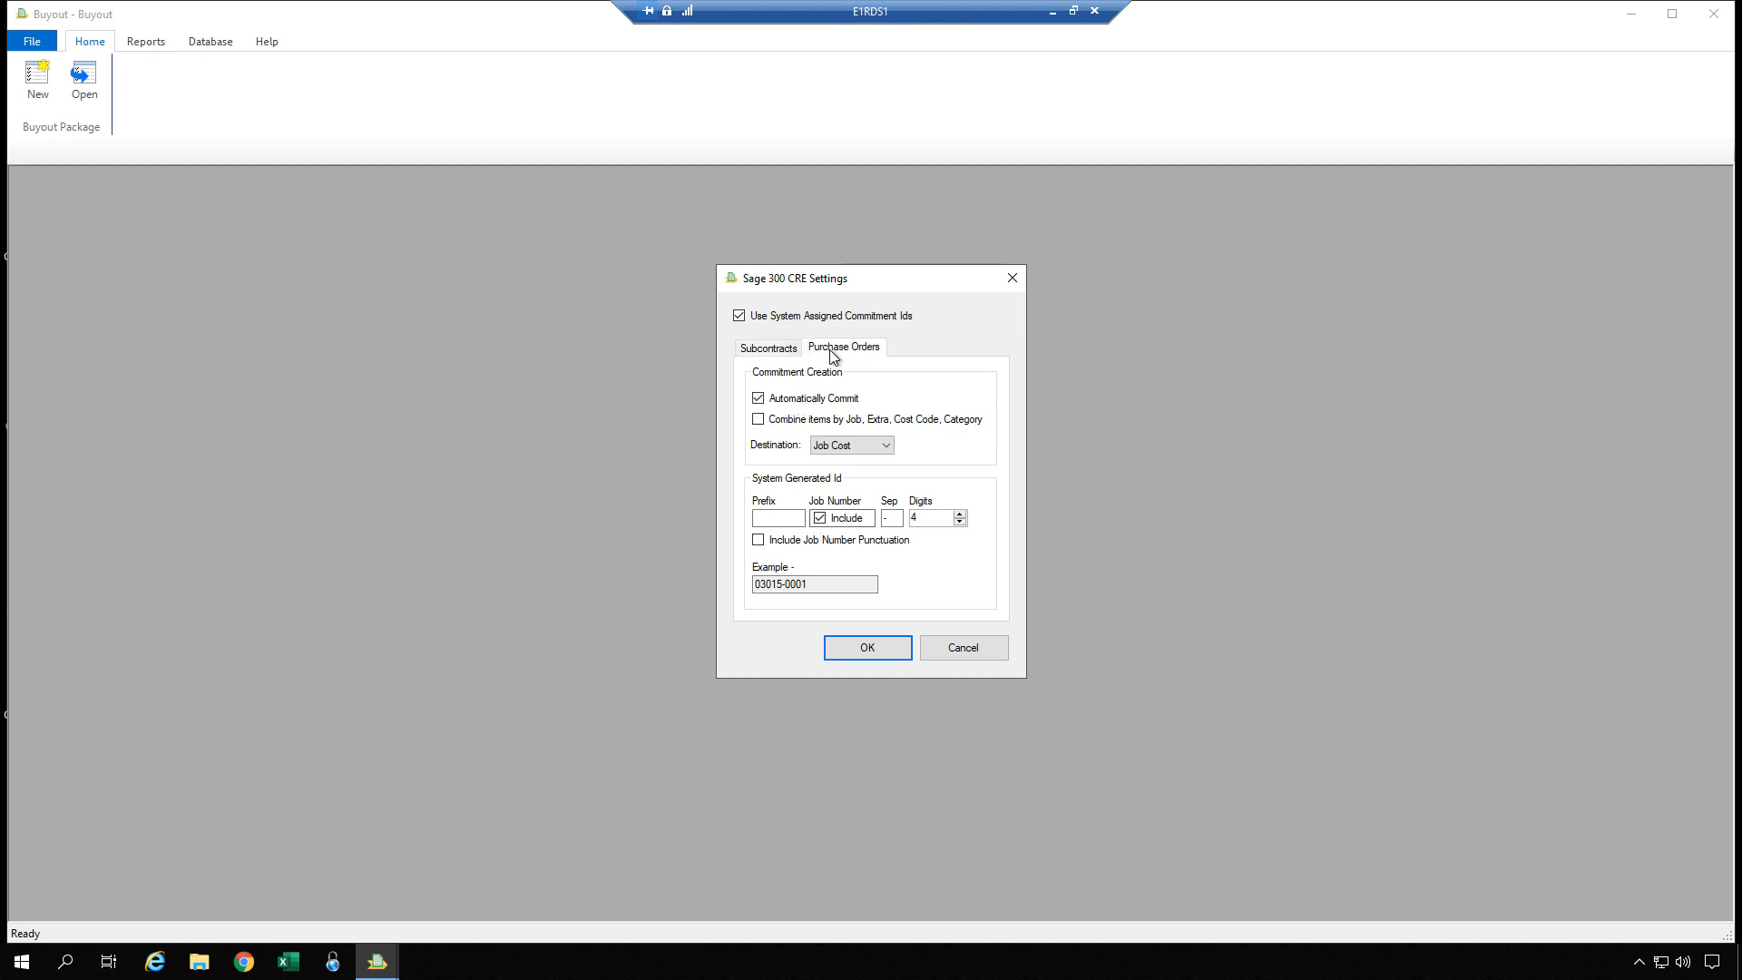
click(778, 517)
text(PO)
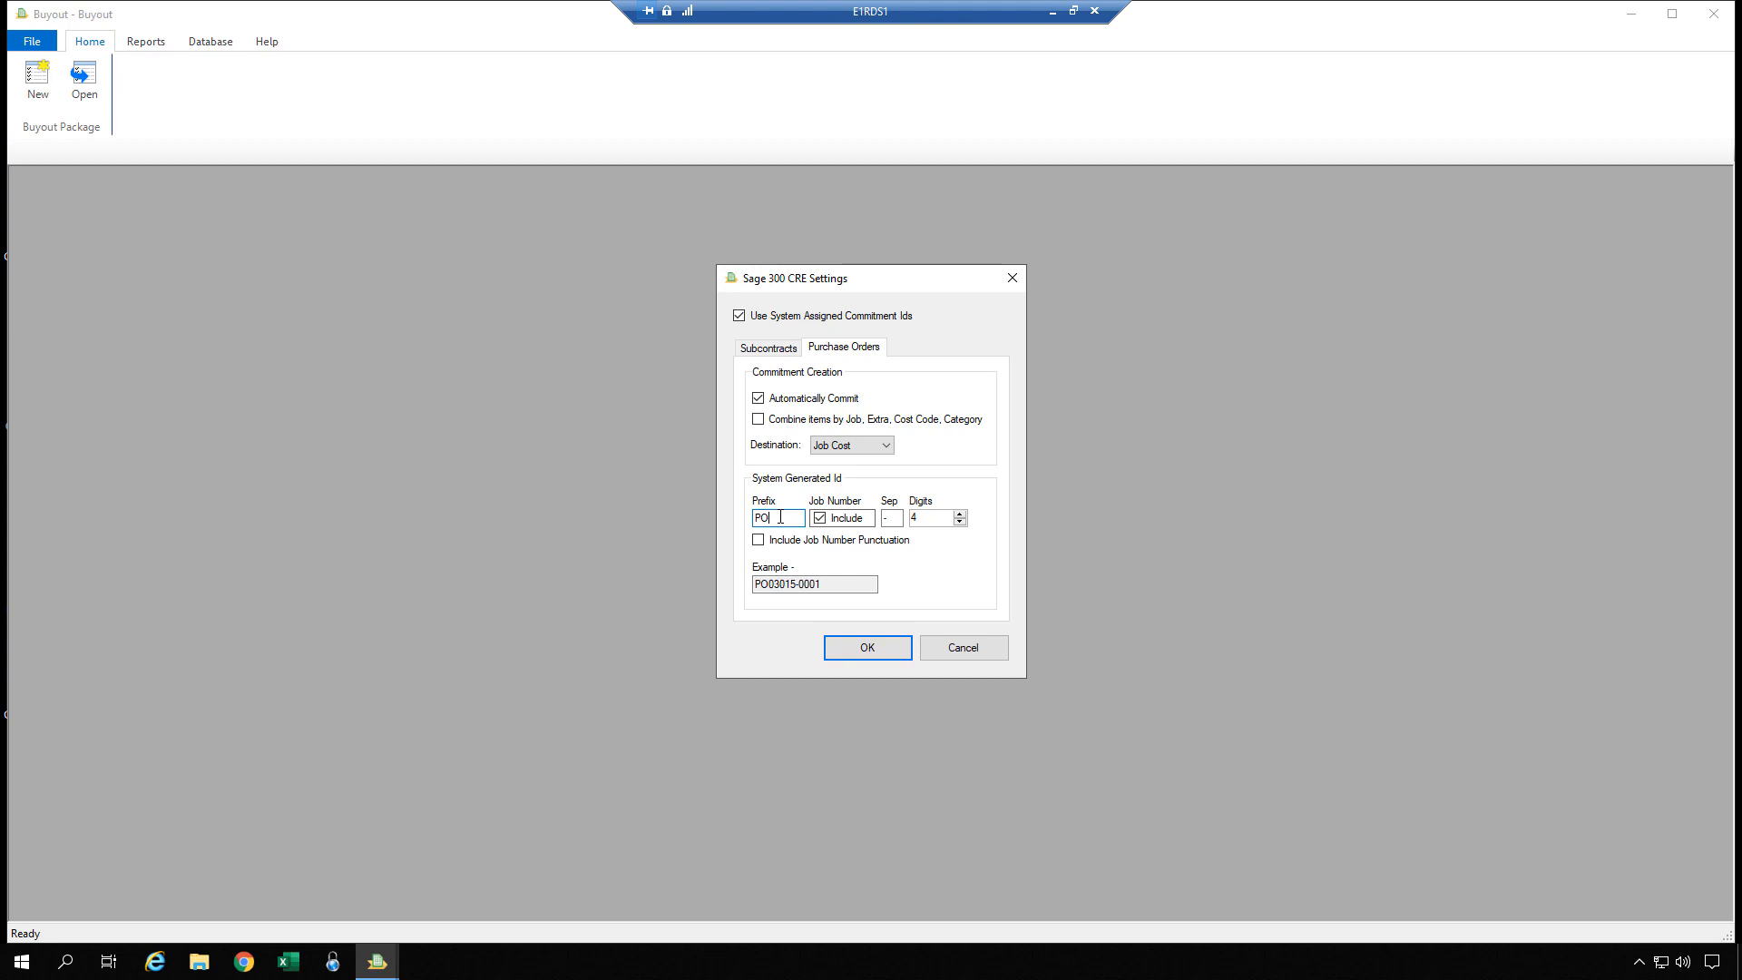
click(821, 585)
key(shift+Right)
key(shift+Right)
key(shift+Right)
key(shift+Right)
click(844, 585)
click(866, 649)
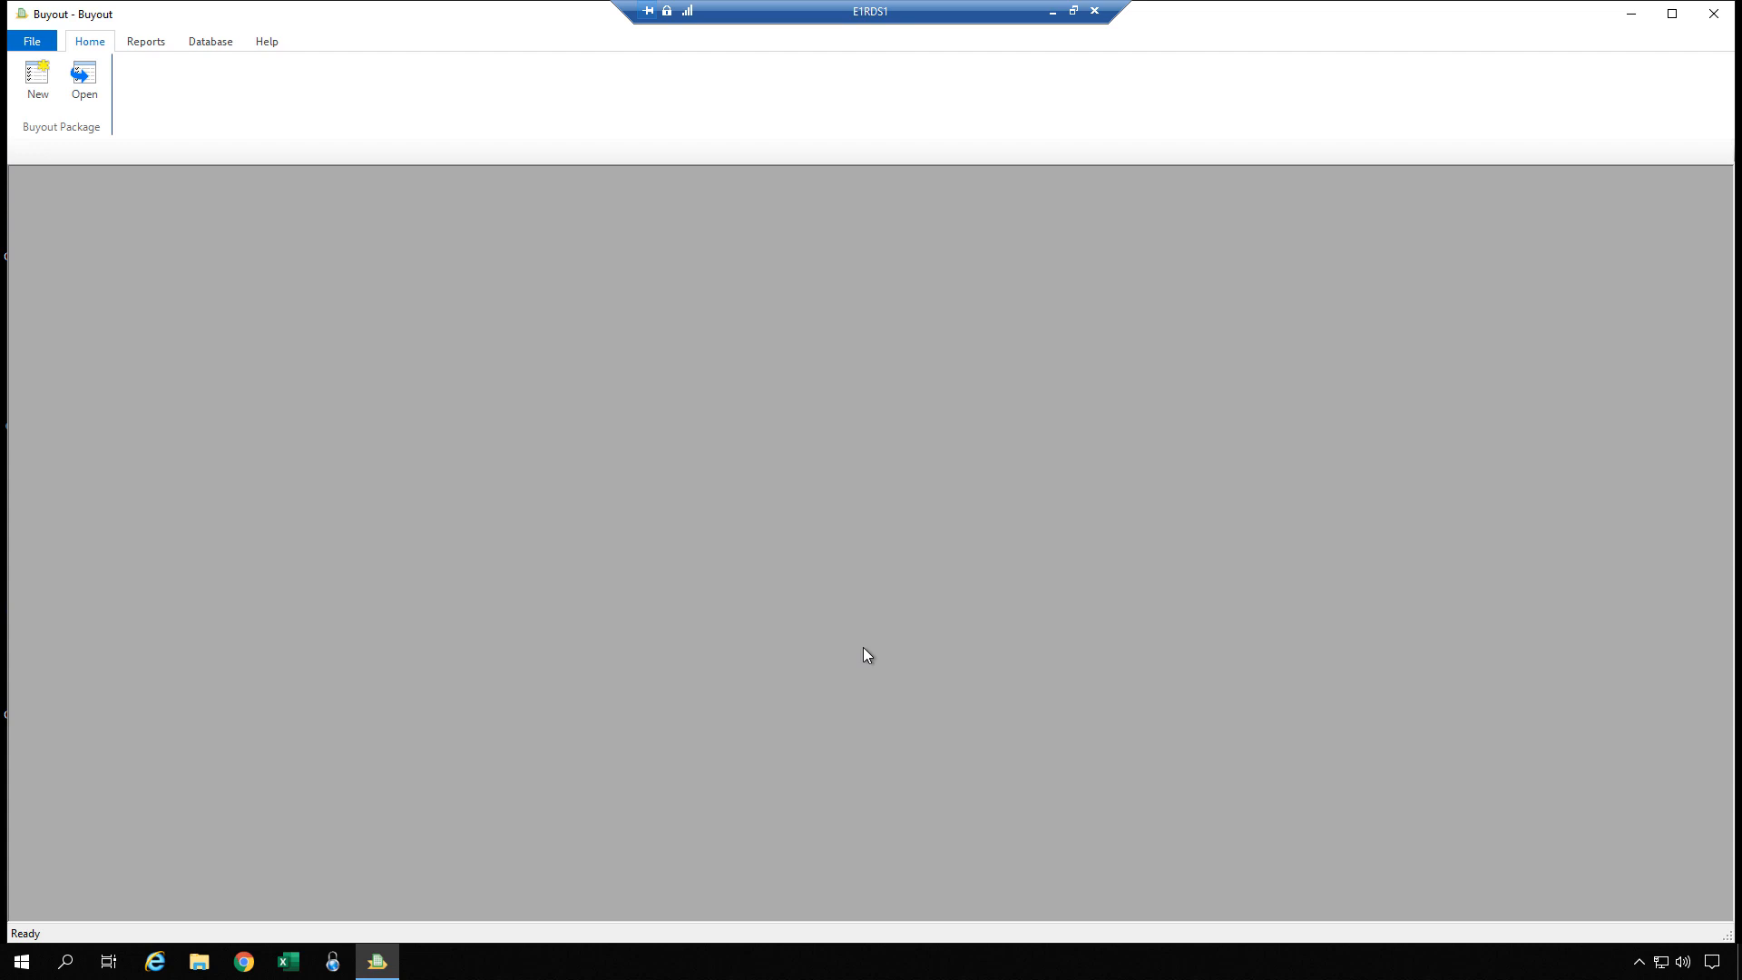
- Reopen the McKenzie Oaks buyout package and select the Porter Concrete row's Commitment field in the Commit stage
click(95, 78)
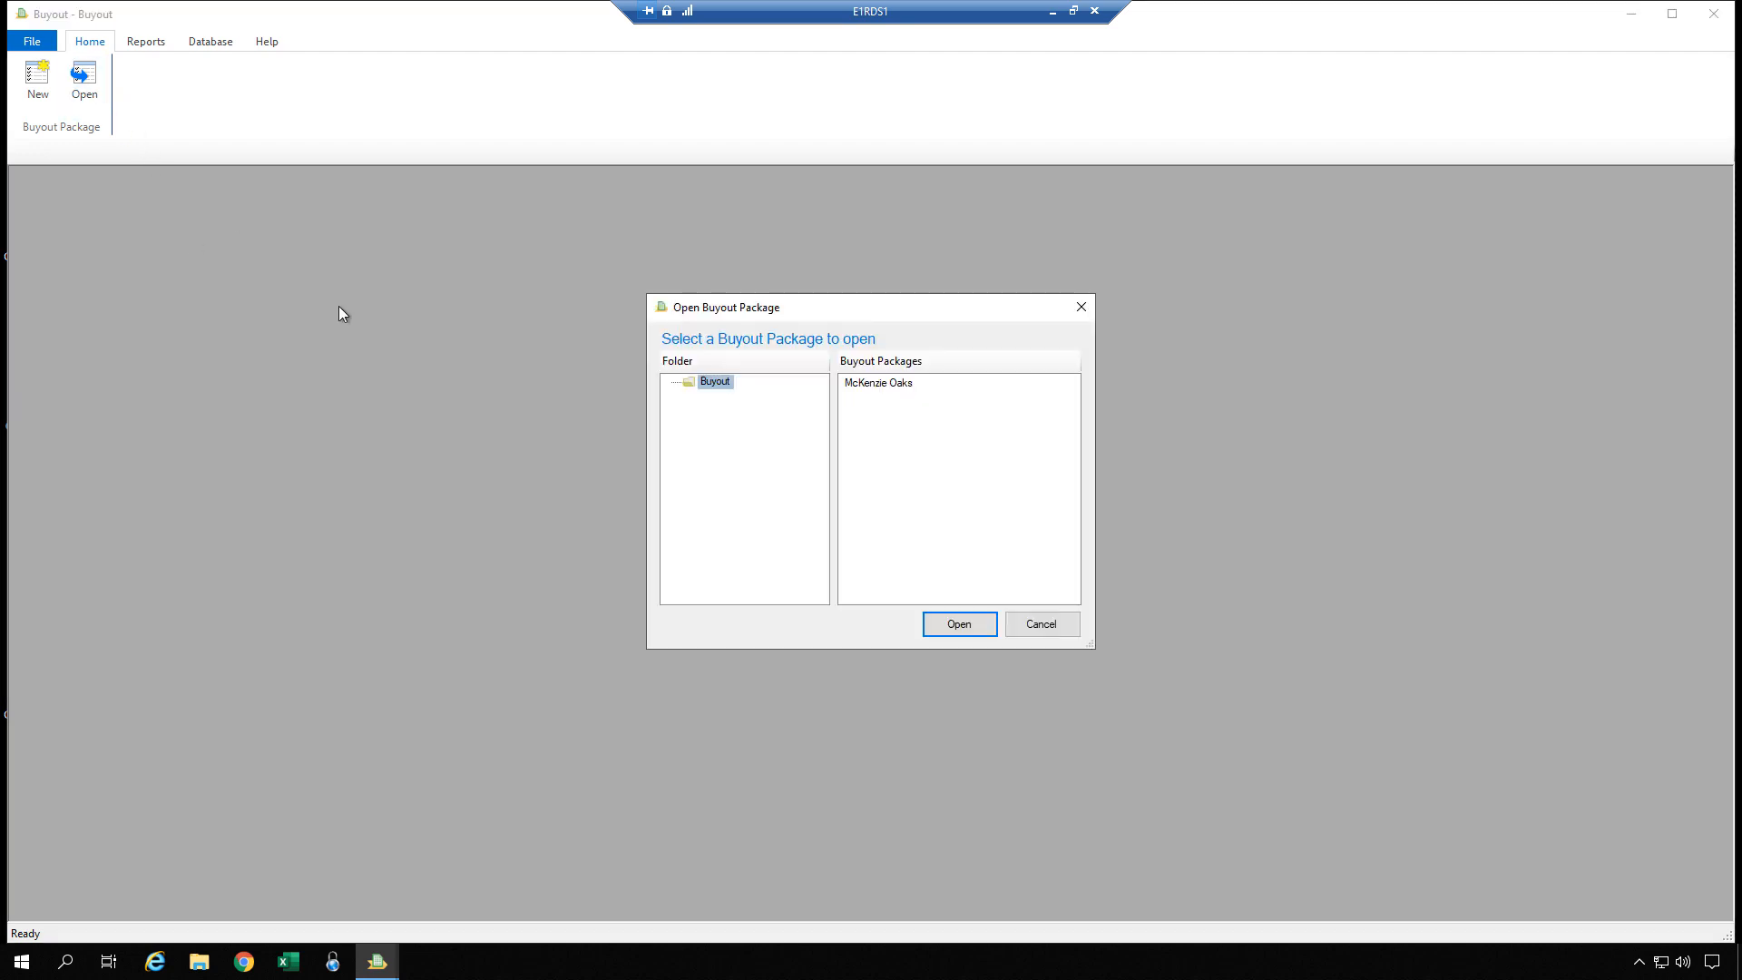
double_click(876, 383)
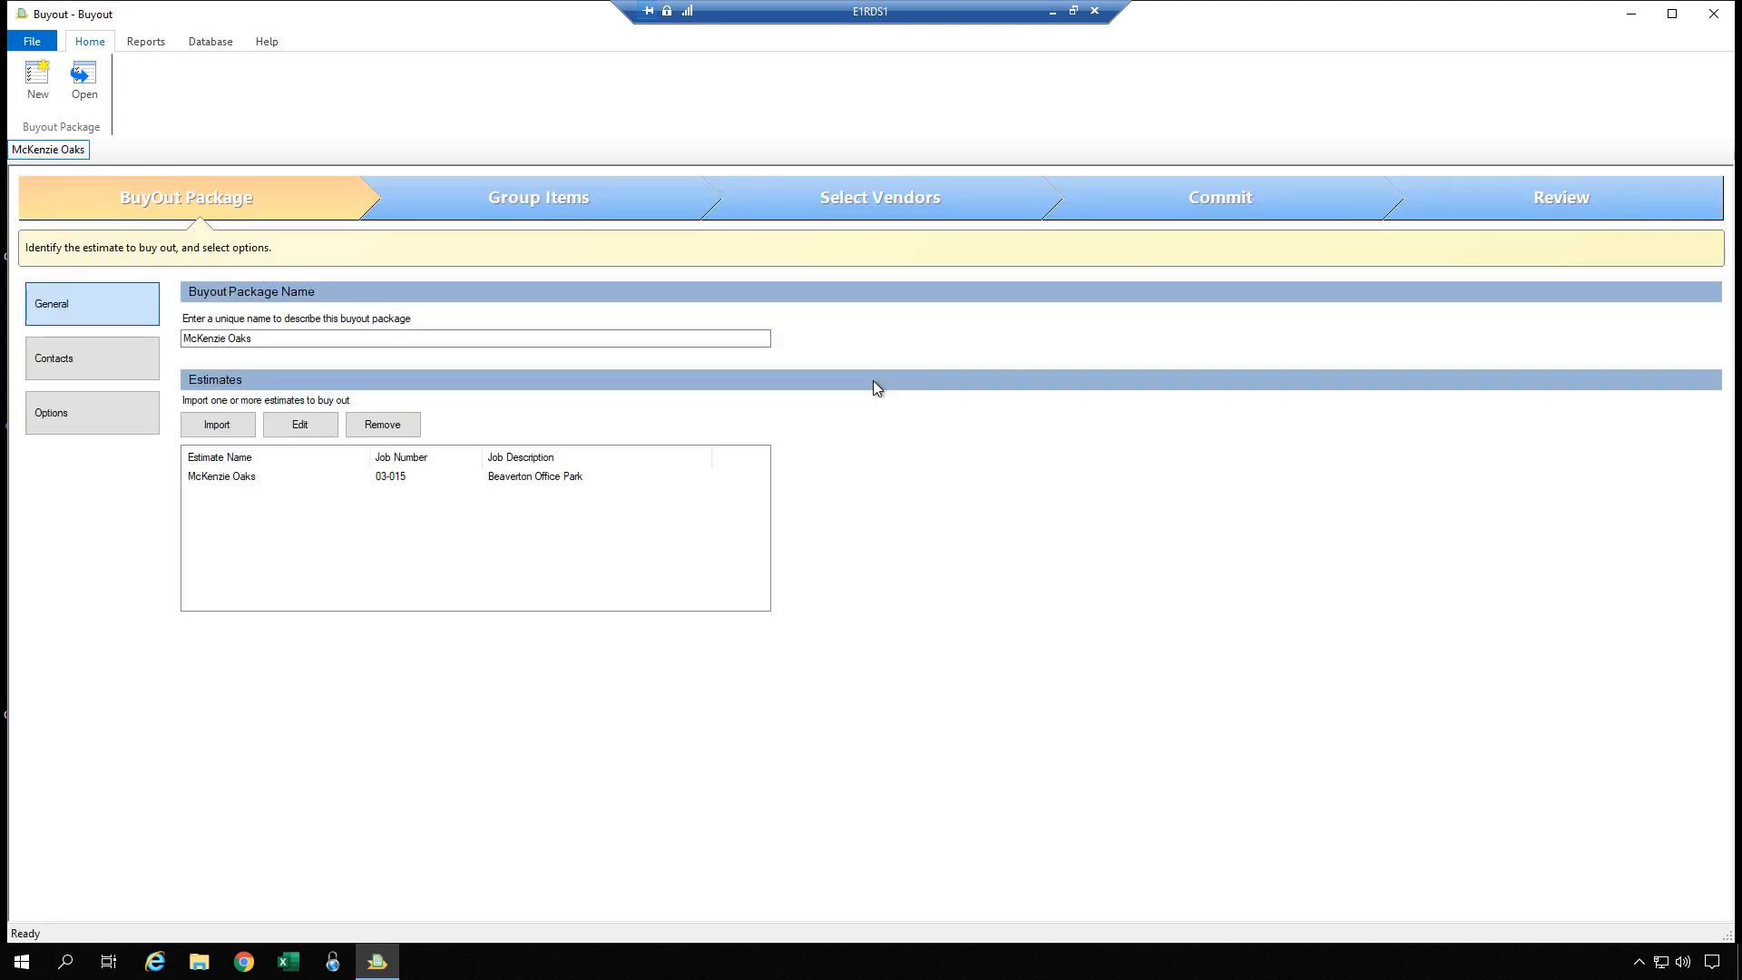
click(1238, 208)
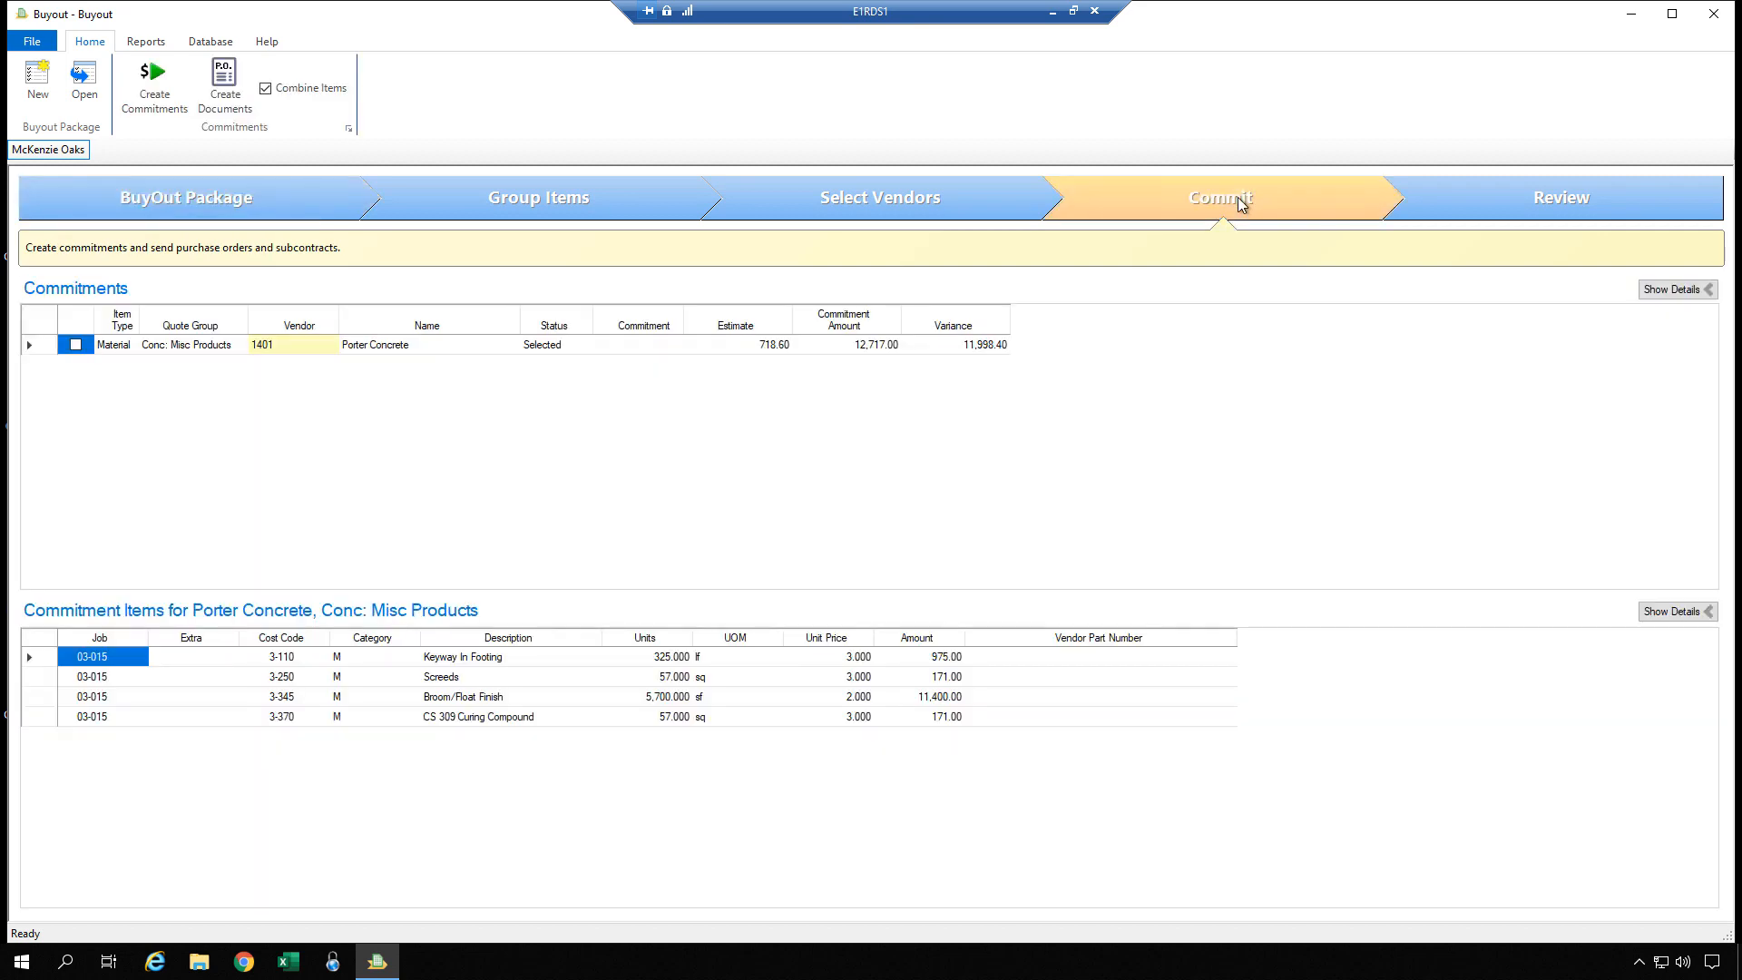
click(637, 347)
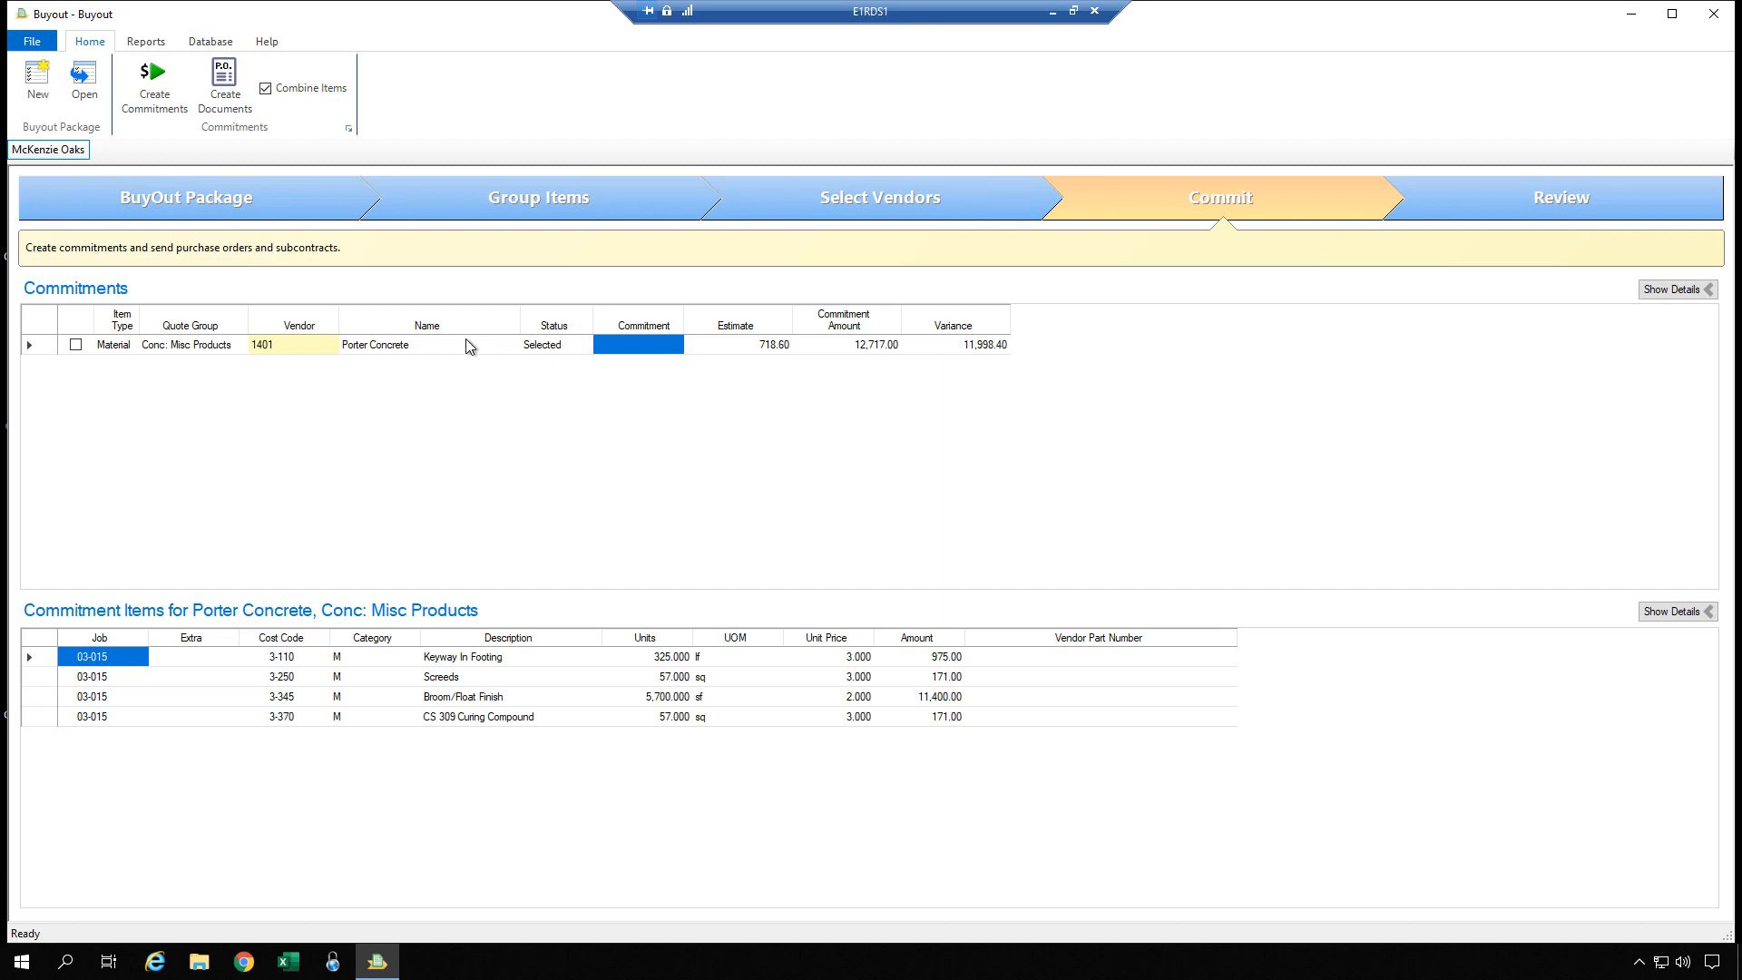
- Mark the Porter Concrete row for commitment and try to create its commitment in Sage 300 Construction and Real Estate
click(434, 348)
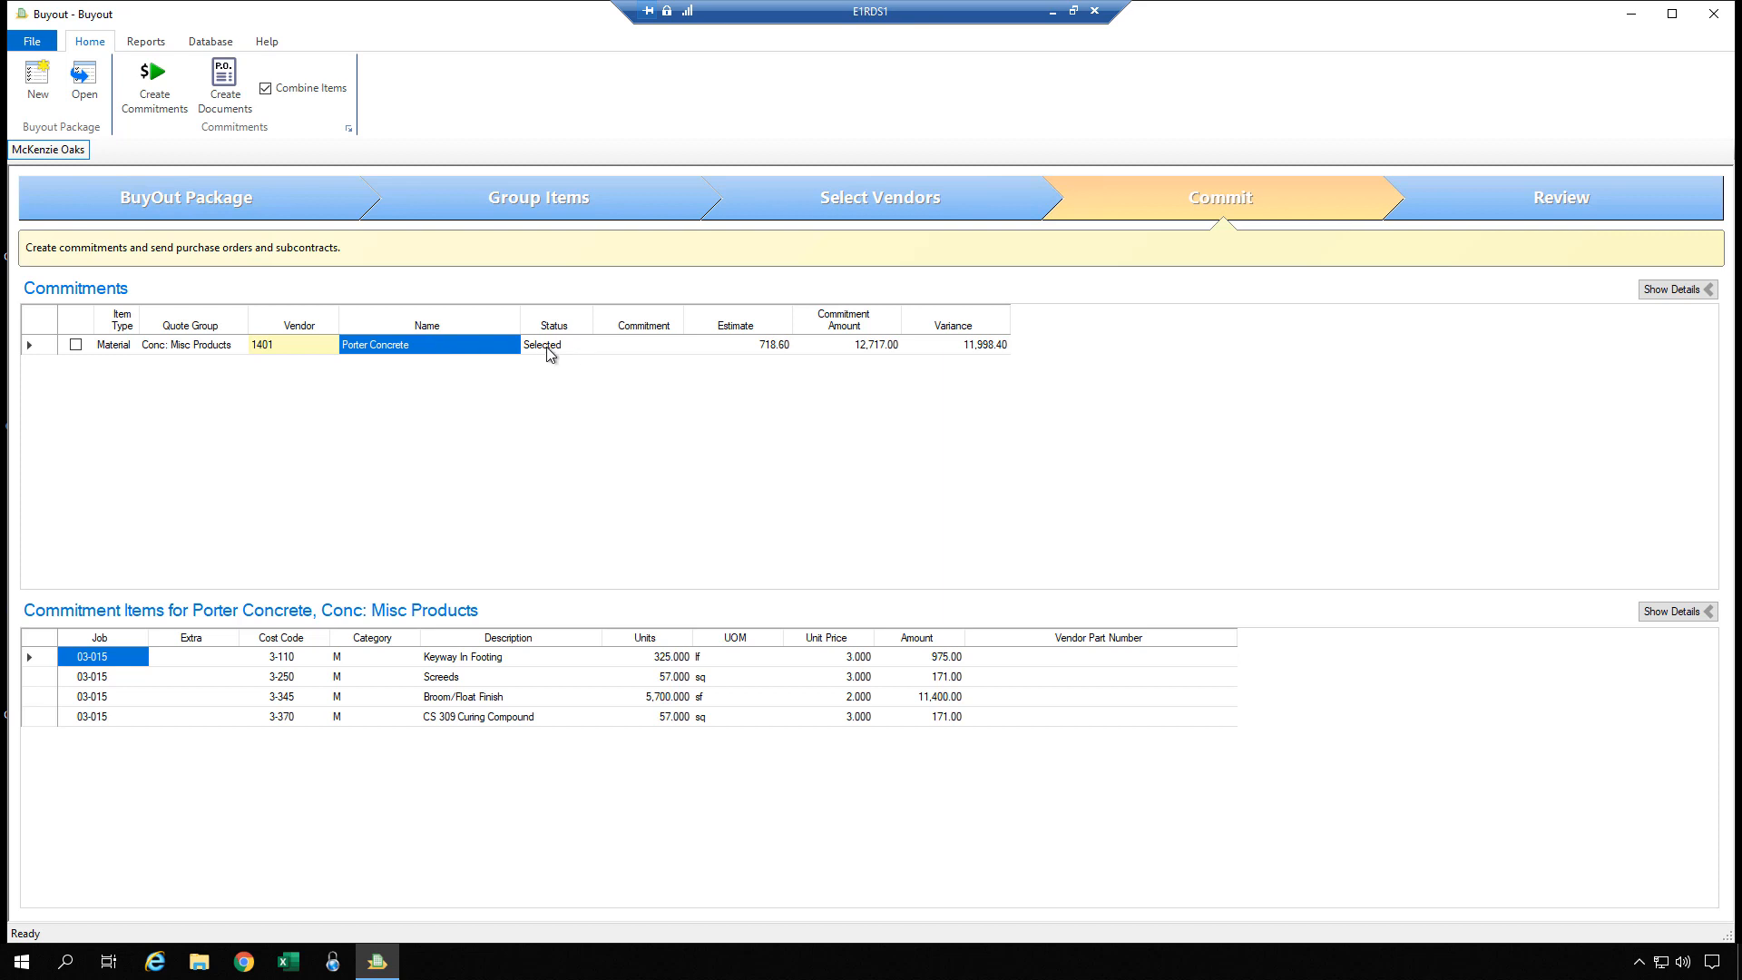
click(75, 346)
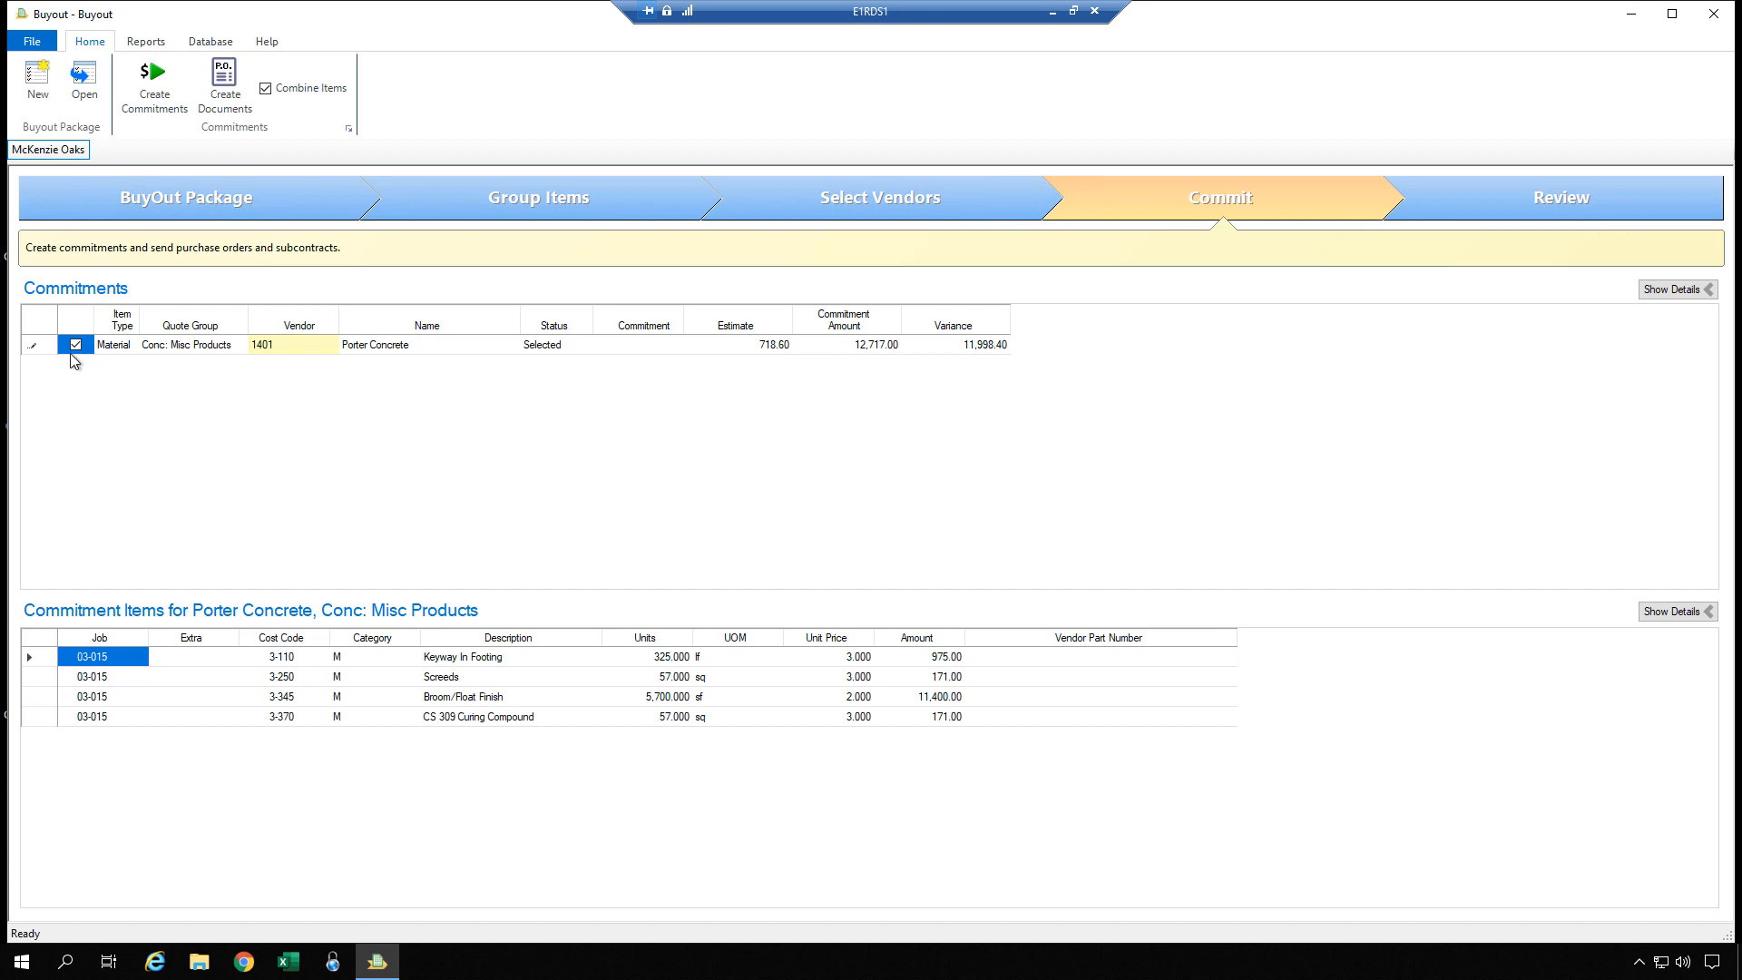
click(122, 344)
click(208, 349)
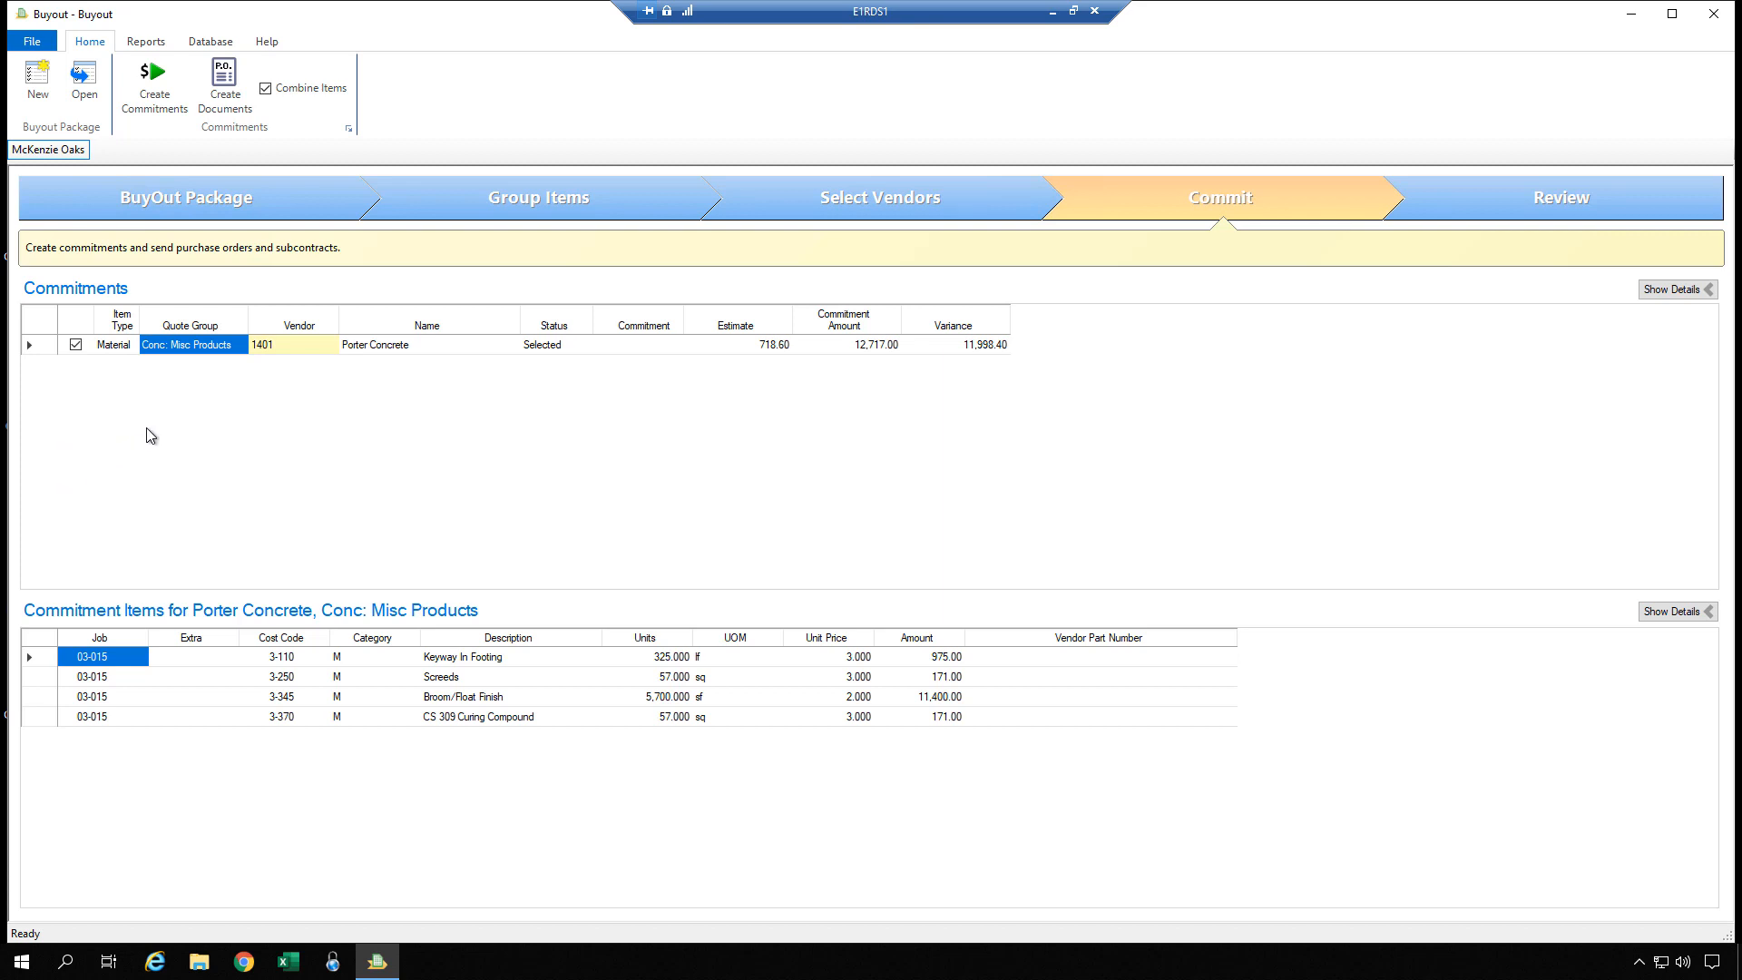
click(156, 96)
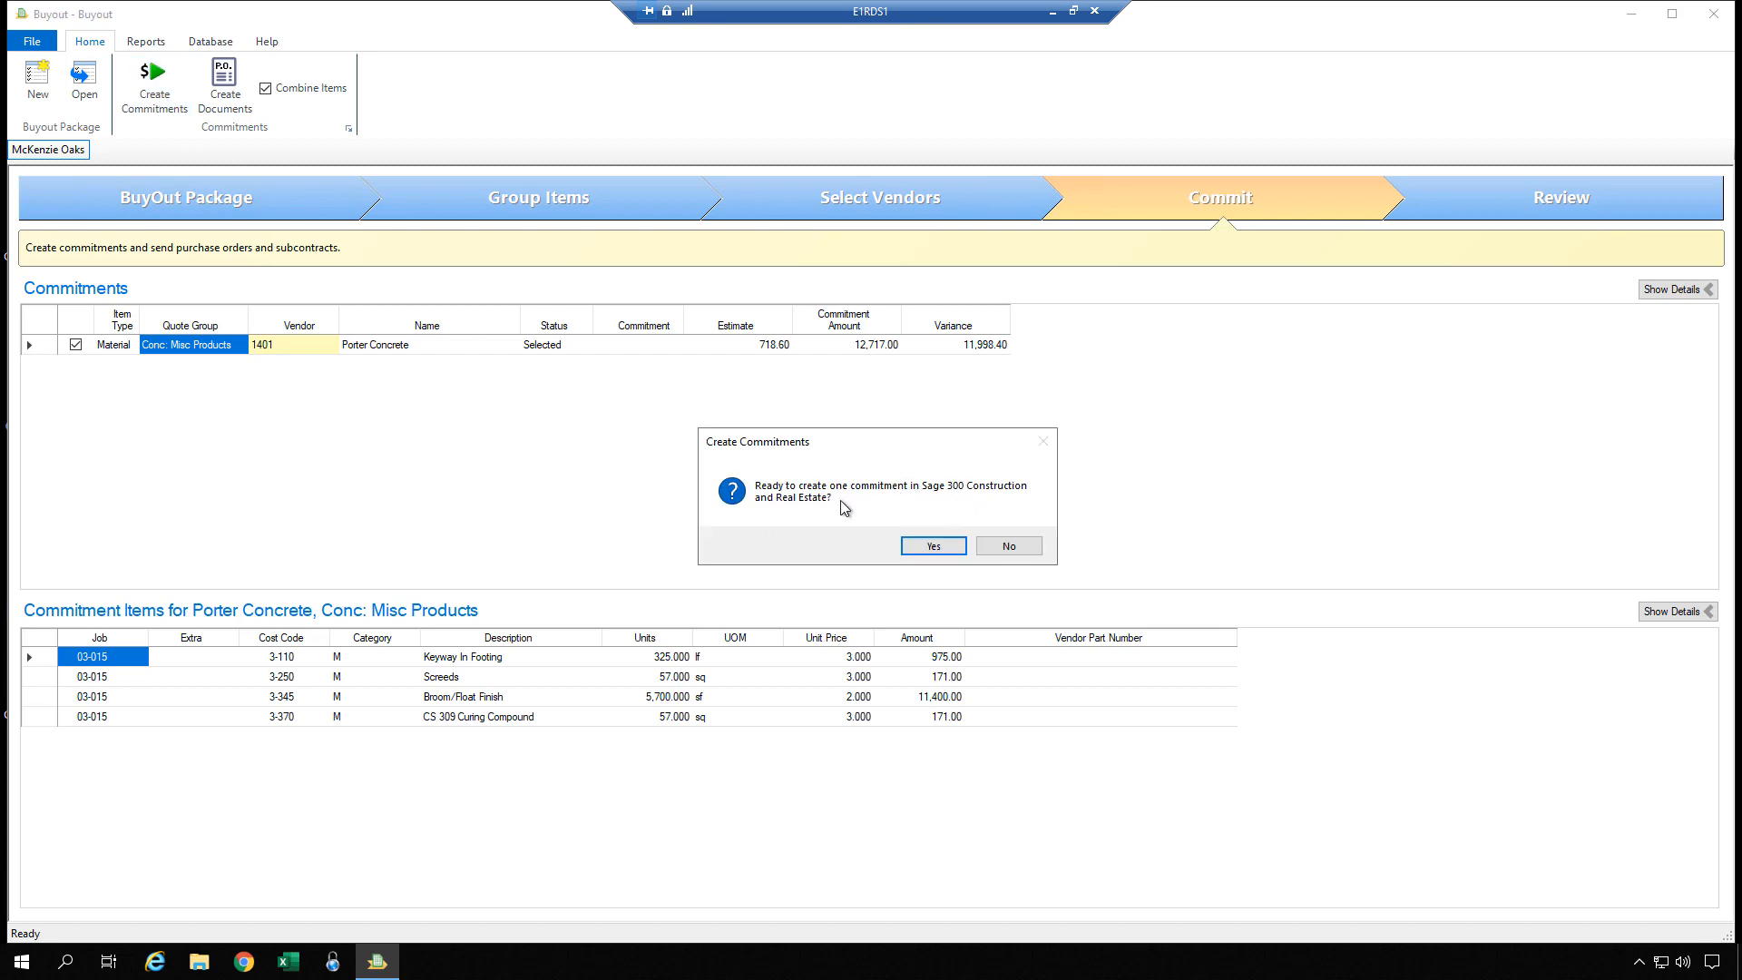
click(948, 550)
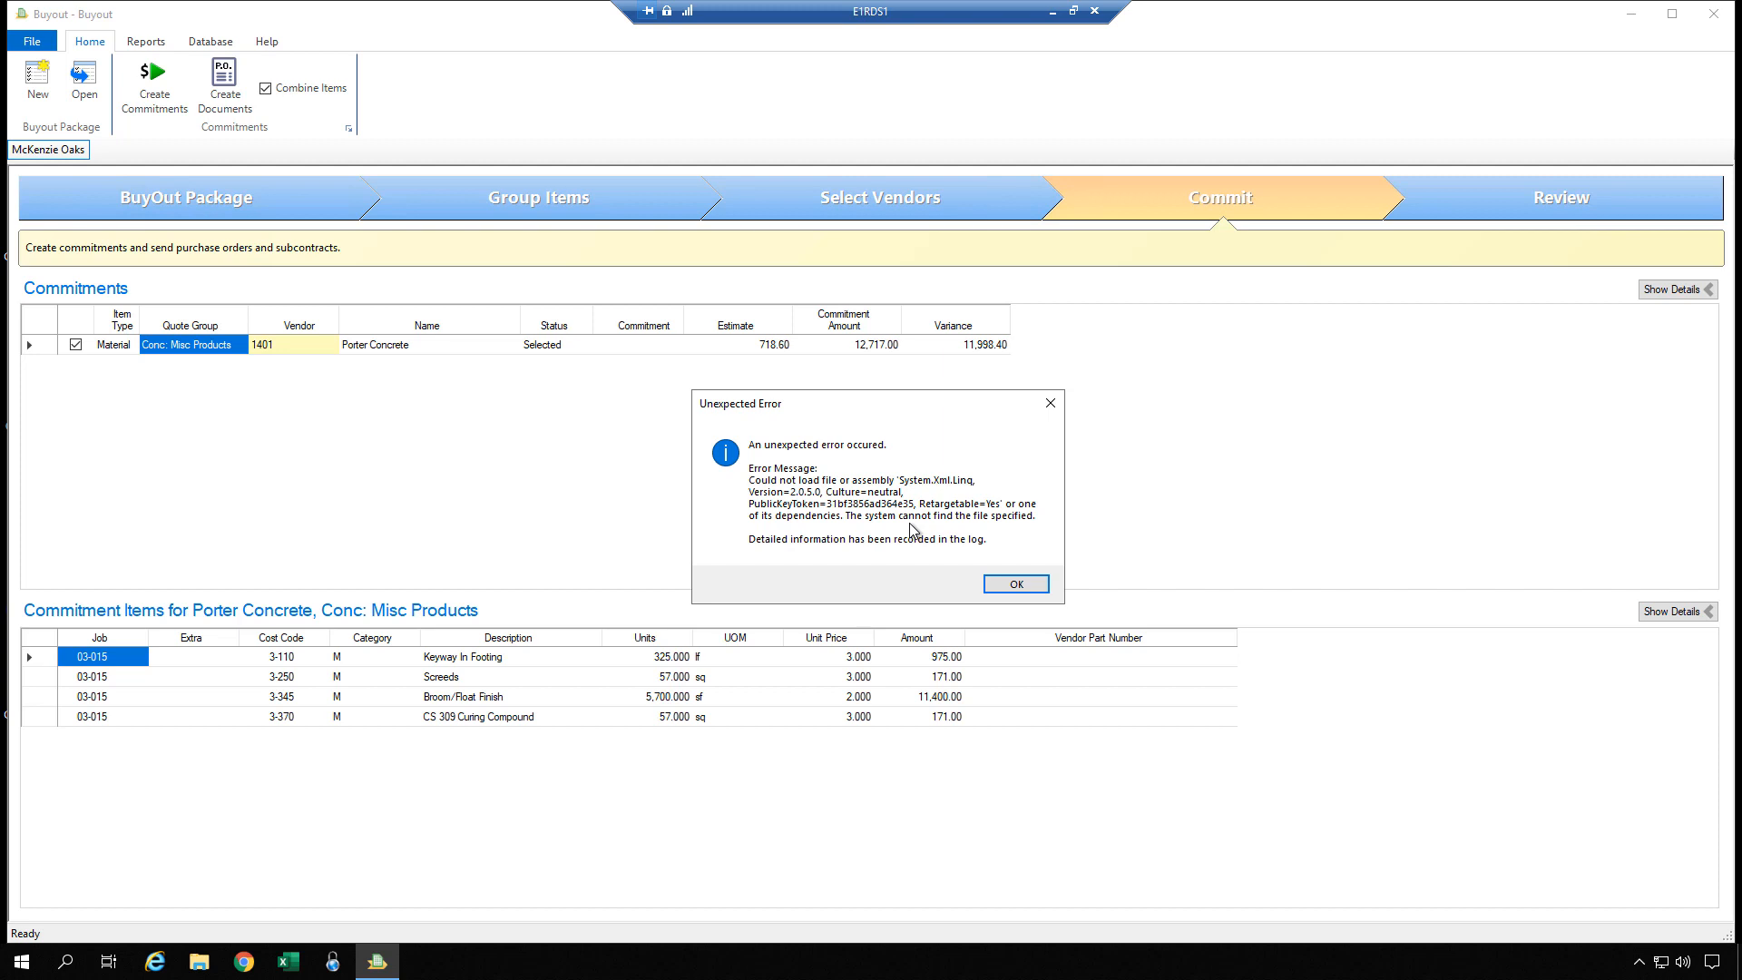
click(1017, 585)
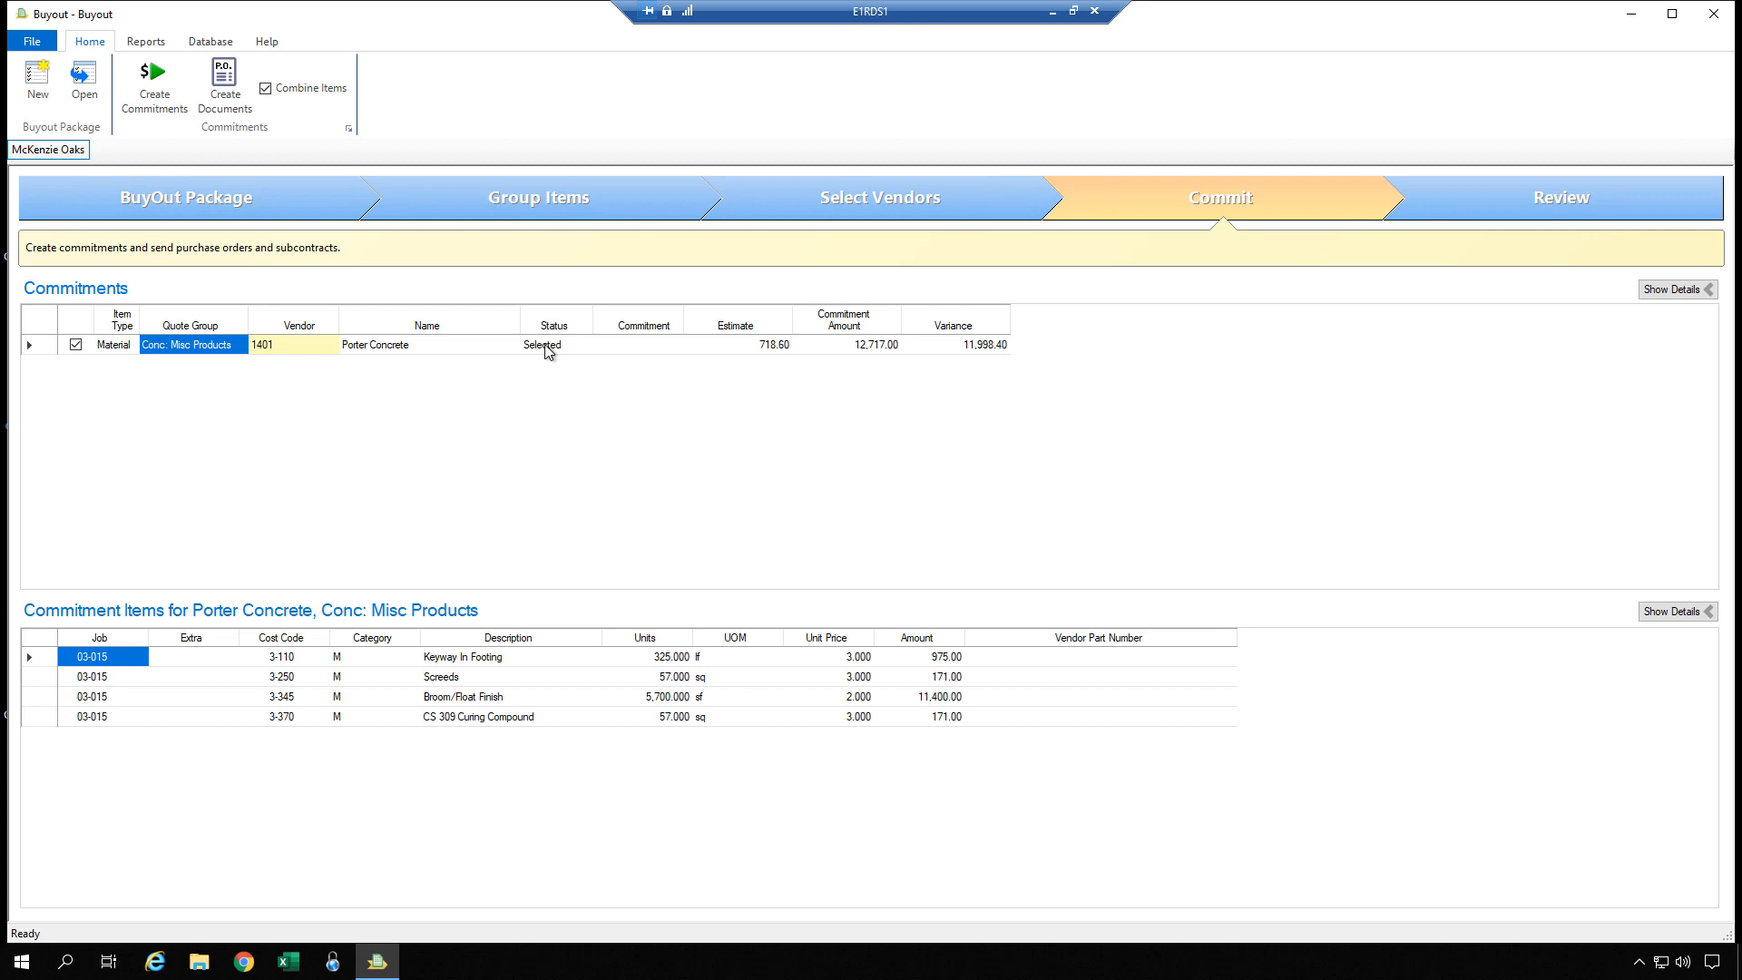
- Check the Porter Concrete row's Name and Commitment fields, and briefly show the details for the commitments and commitment items before hiding them
click(456, 353)
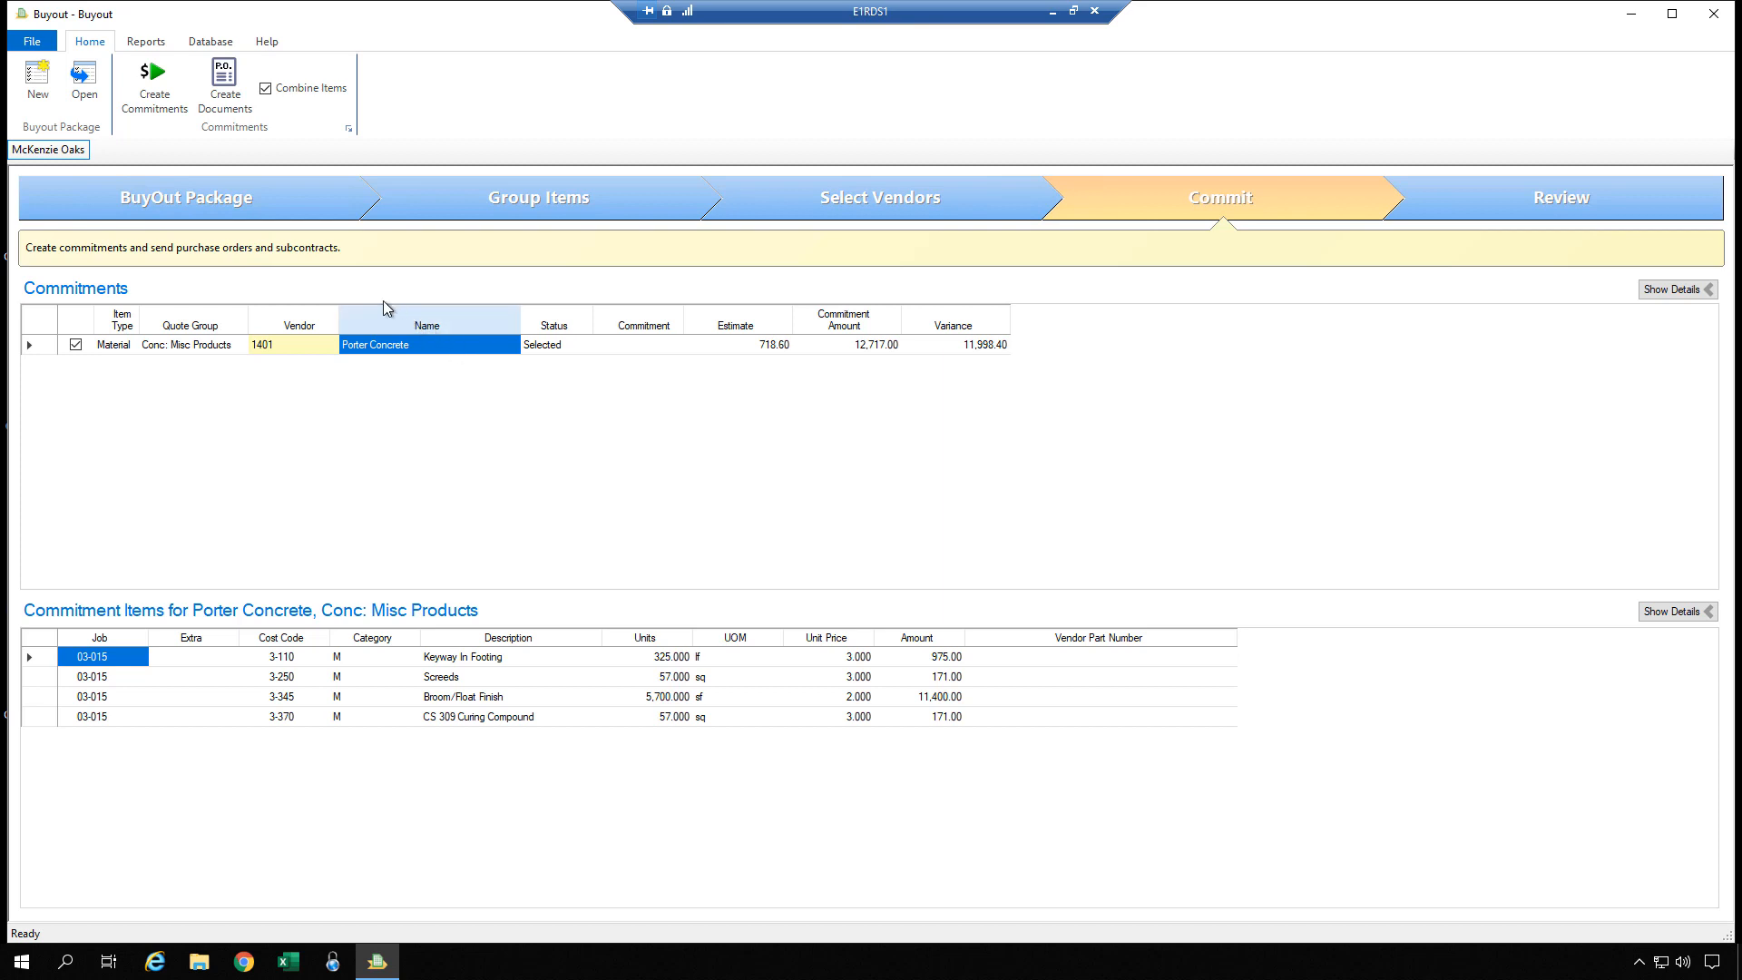
click(633, 347)
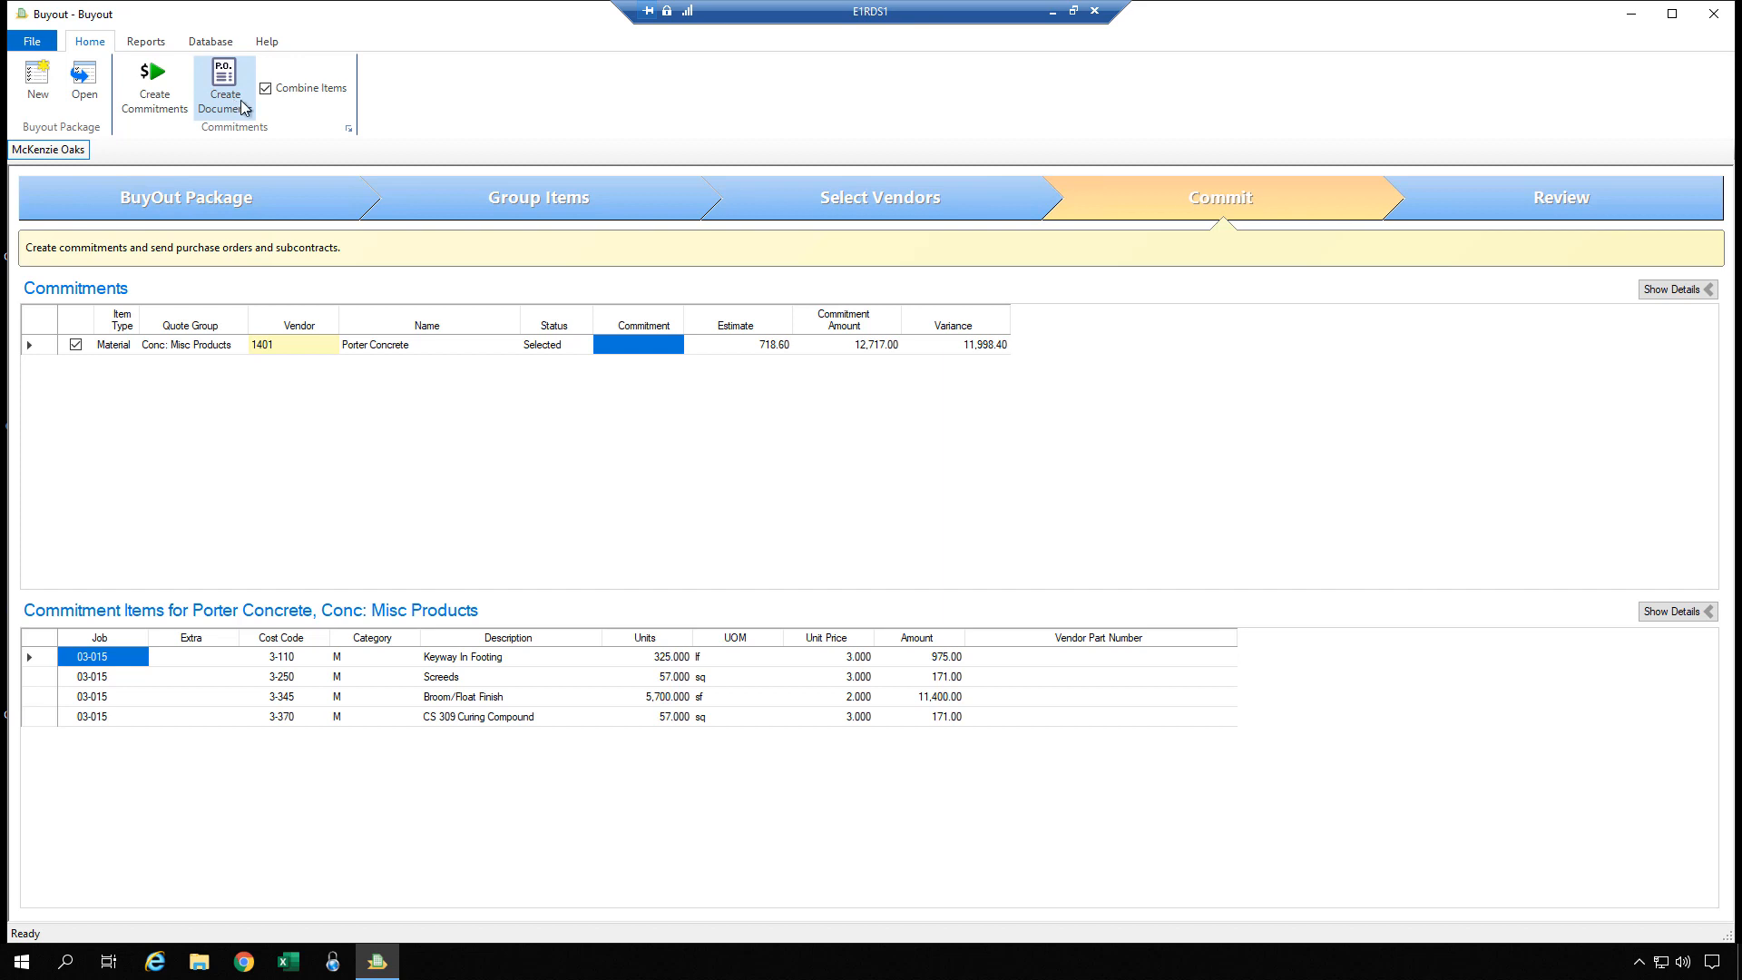
click(1697, 292)
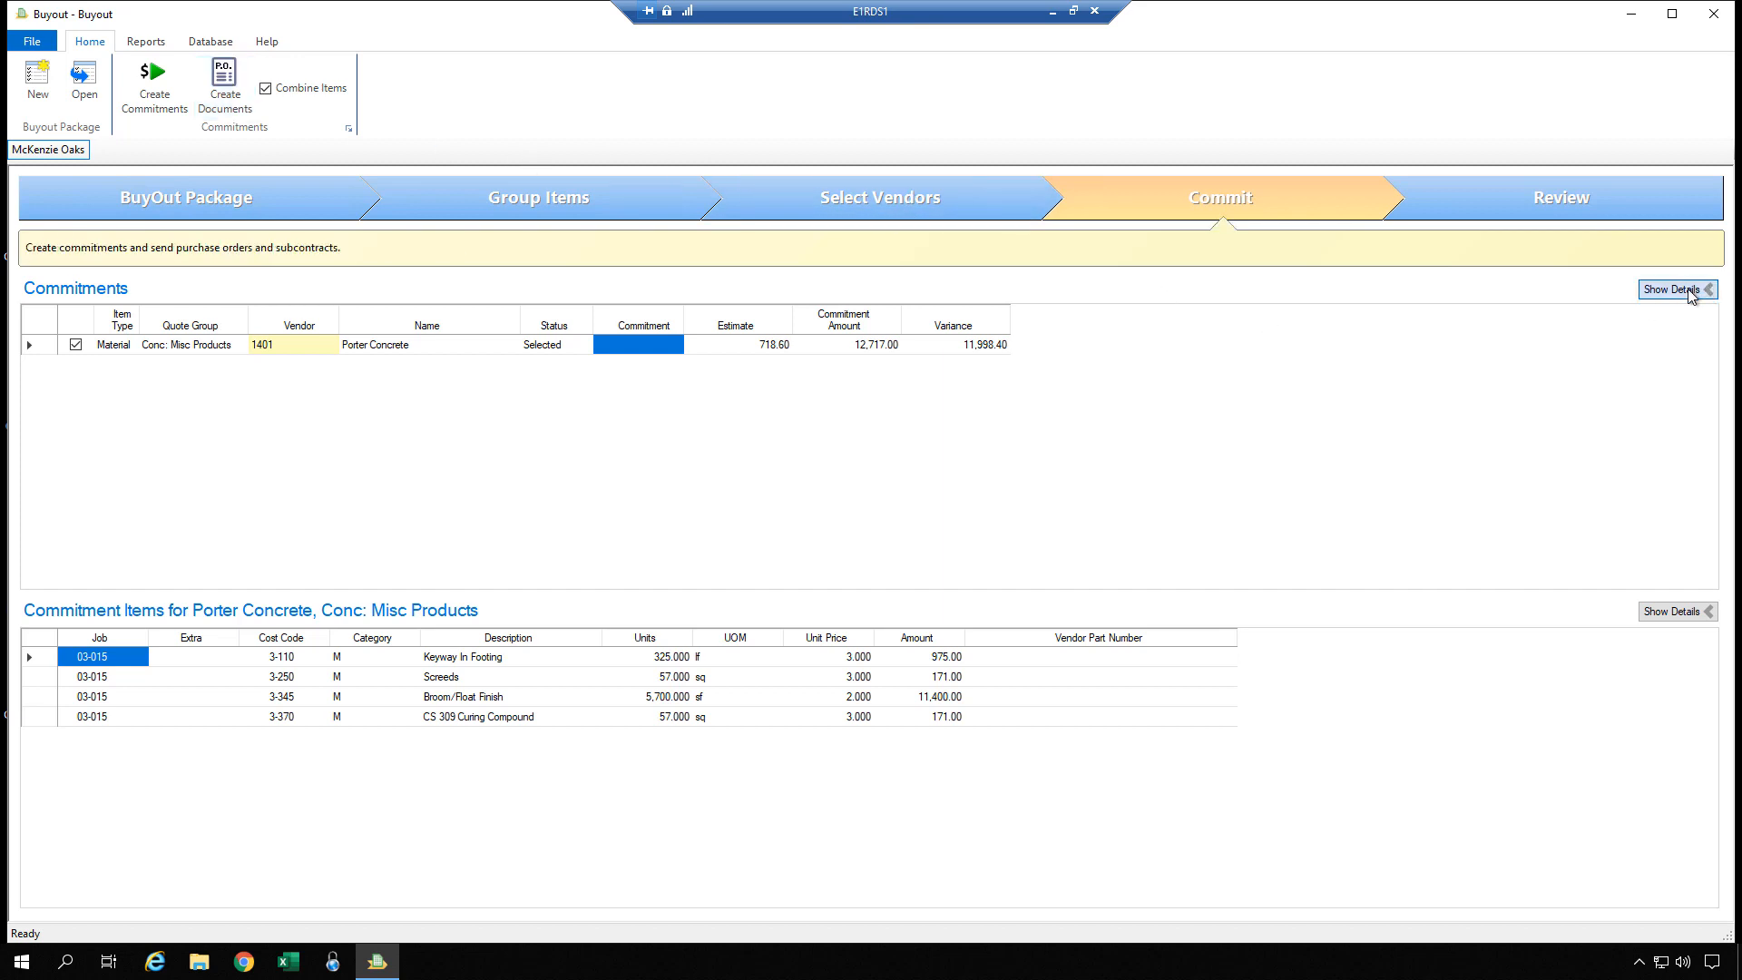
click(1677, 612)
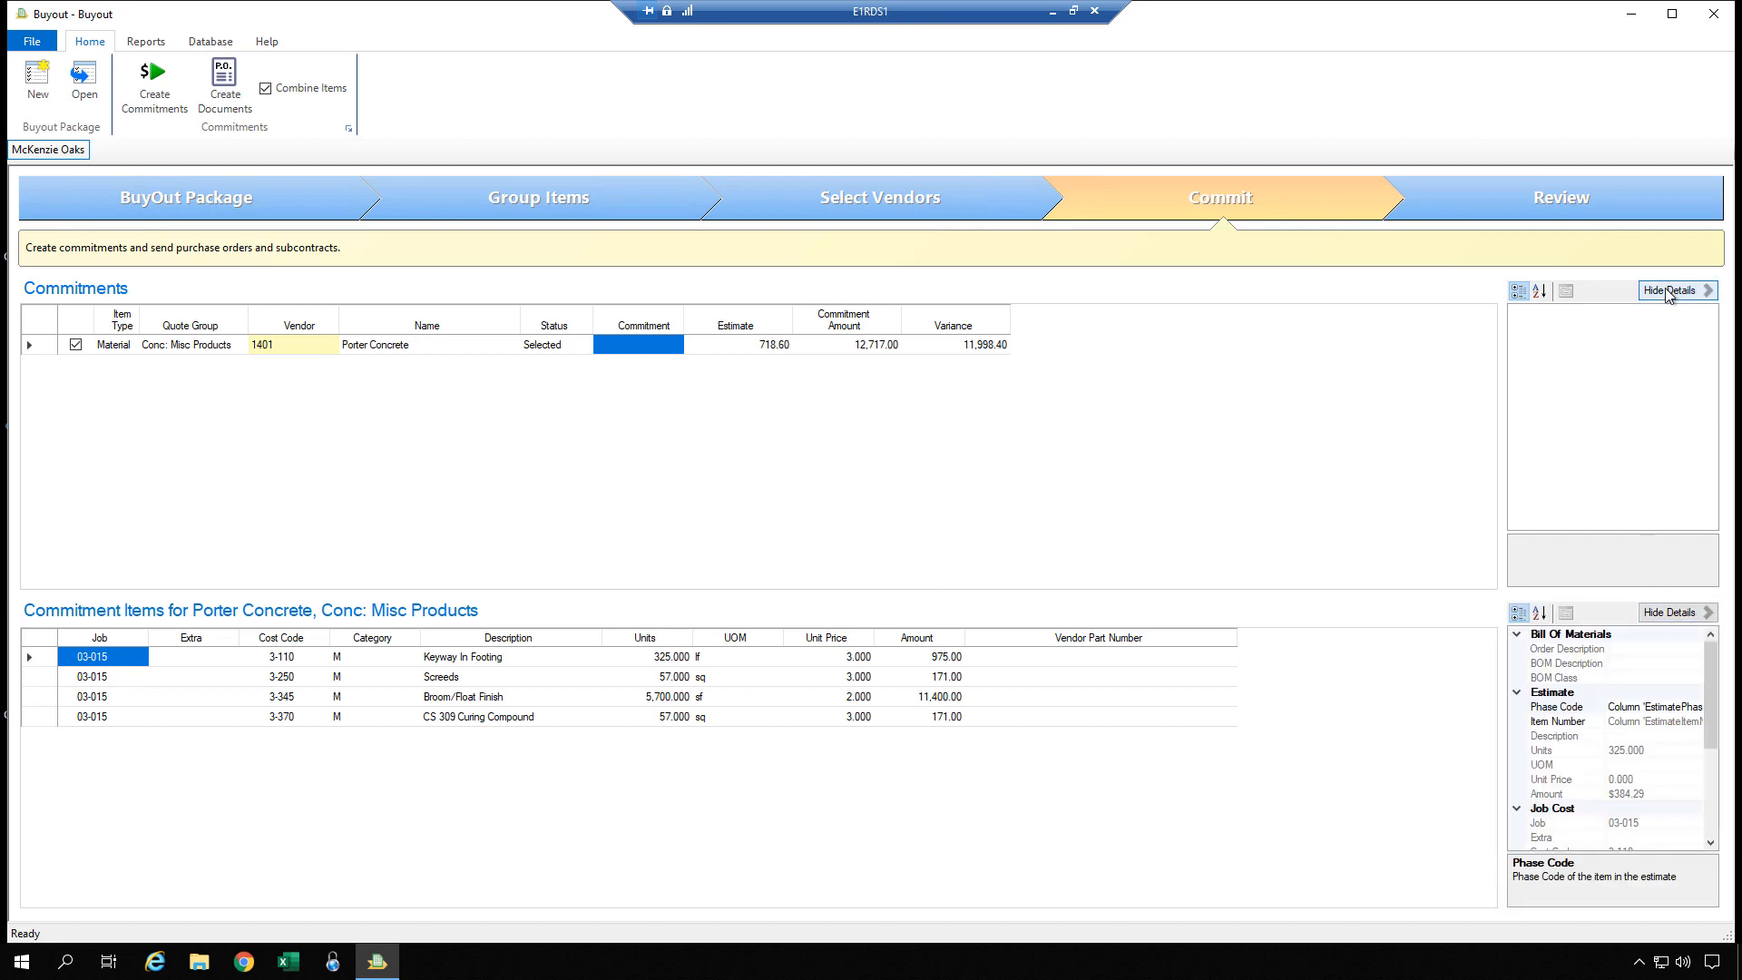
click(1674, 614)
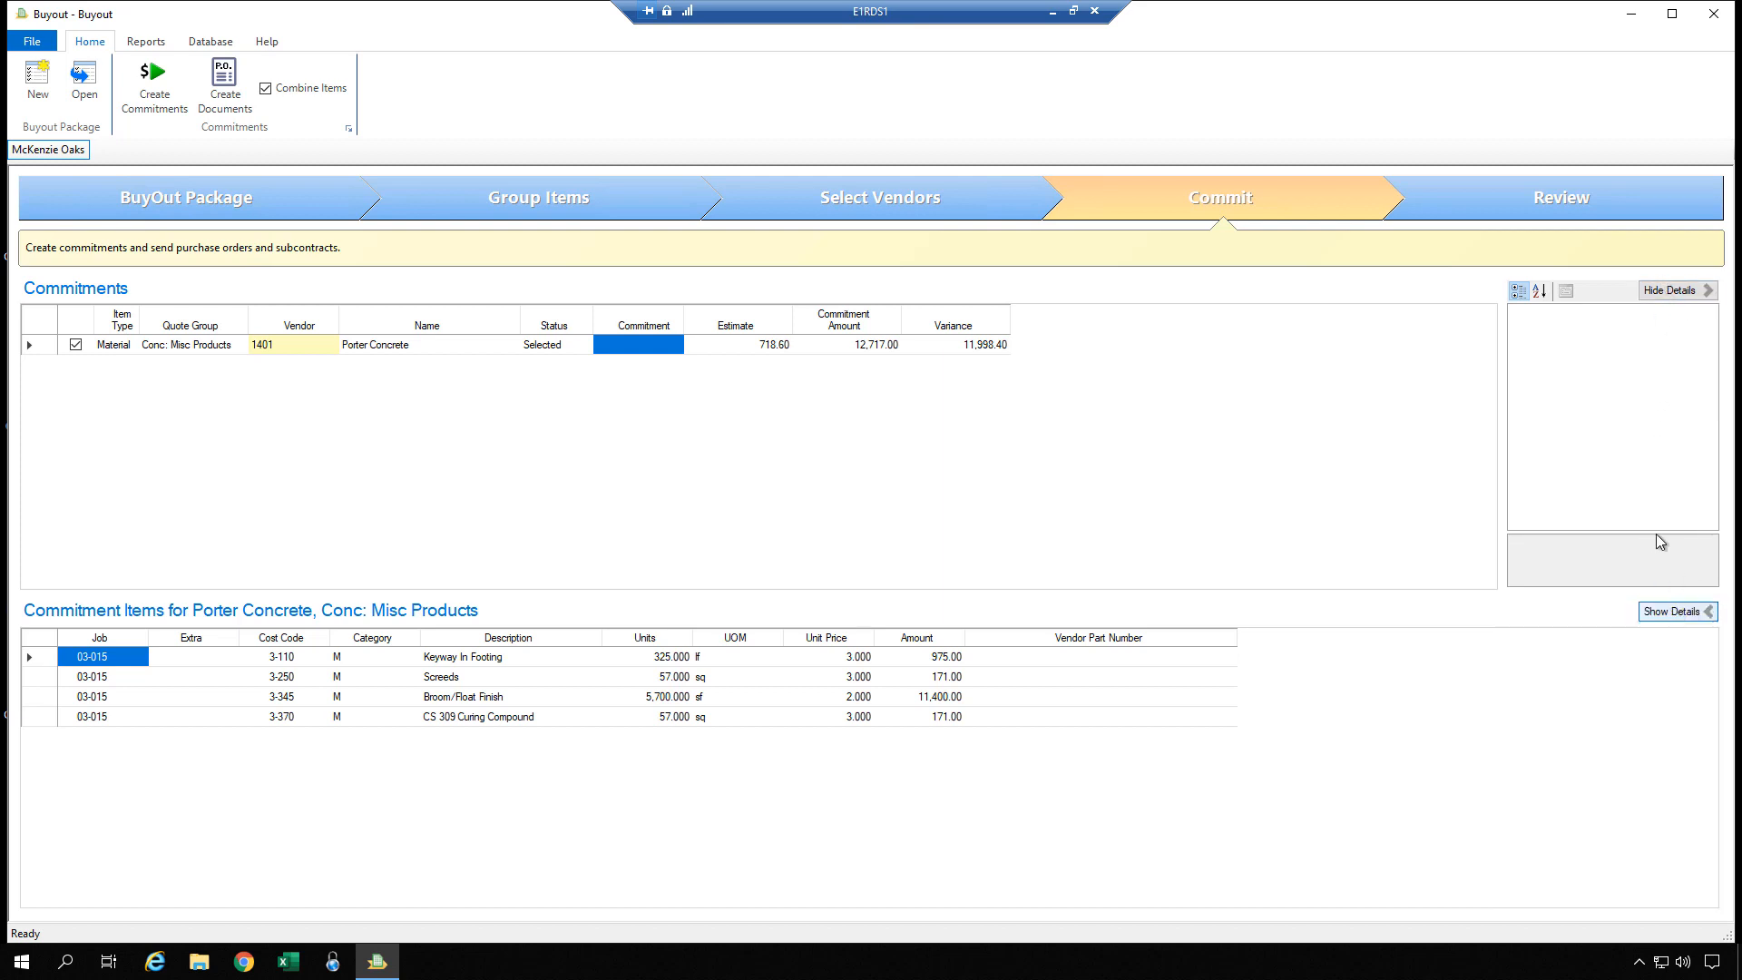
click(1668, 290)
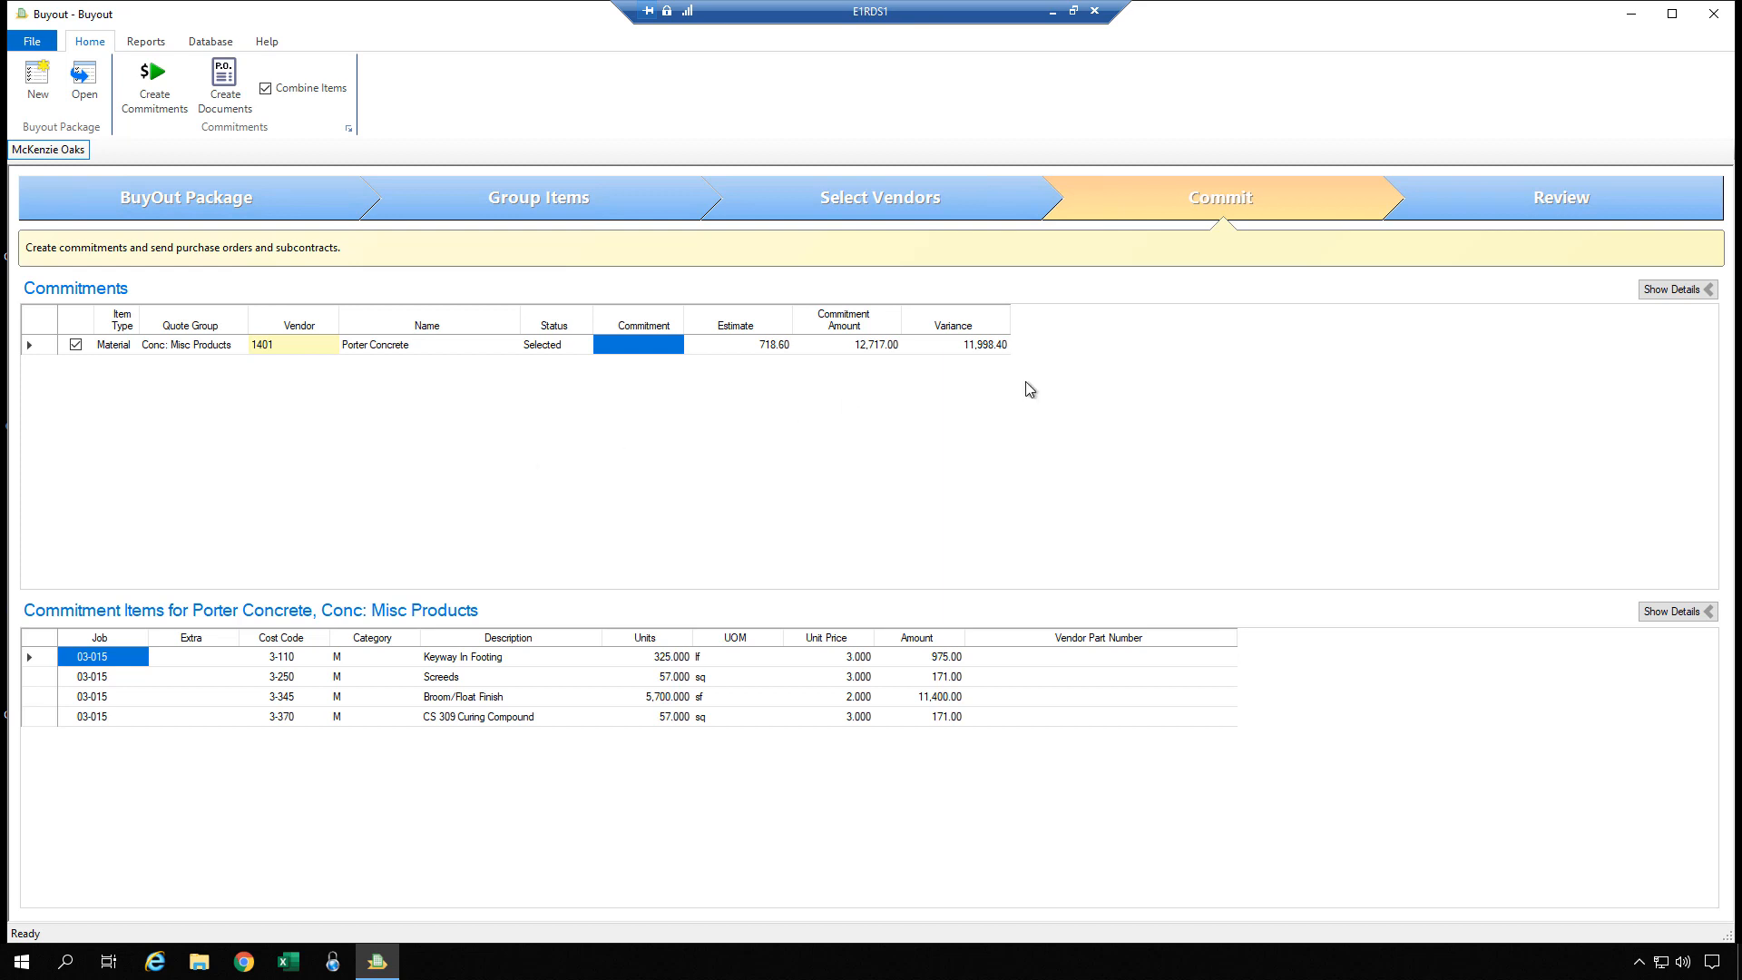
- Go to the Review stage to examine the Buyout Summary of the McKenzie Oaks package
click(1525, 203)
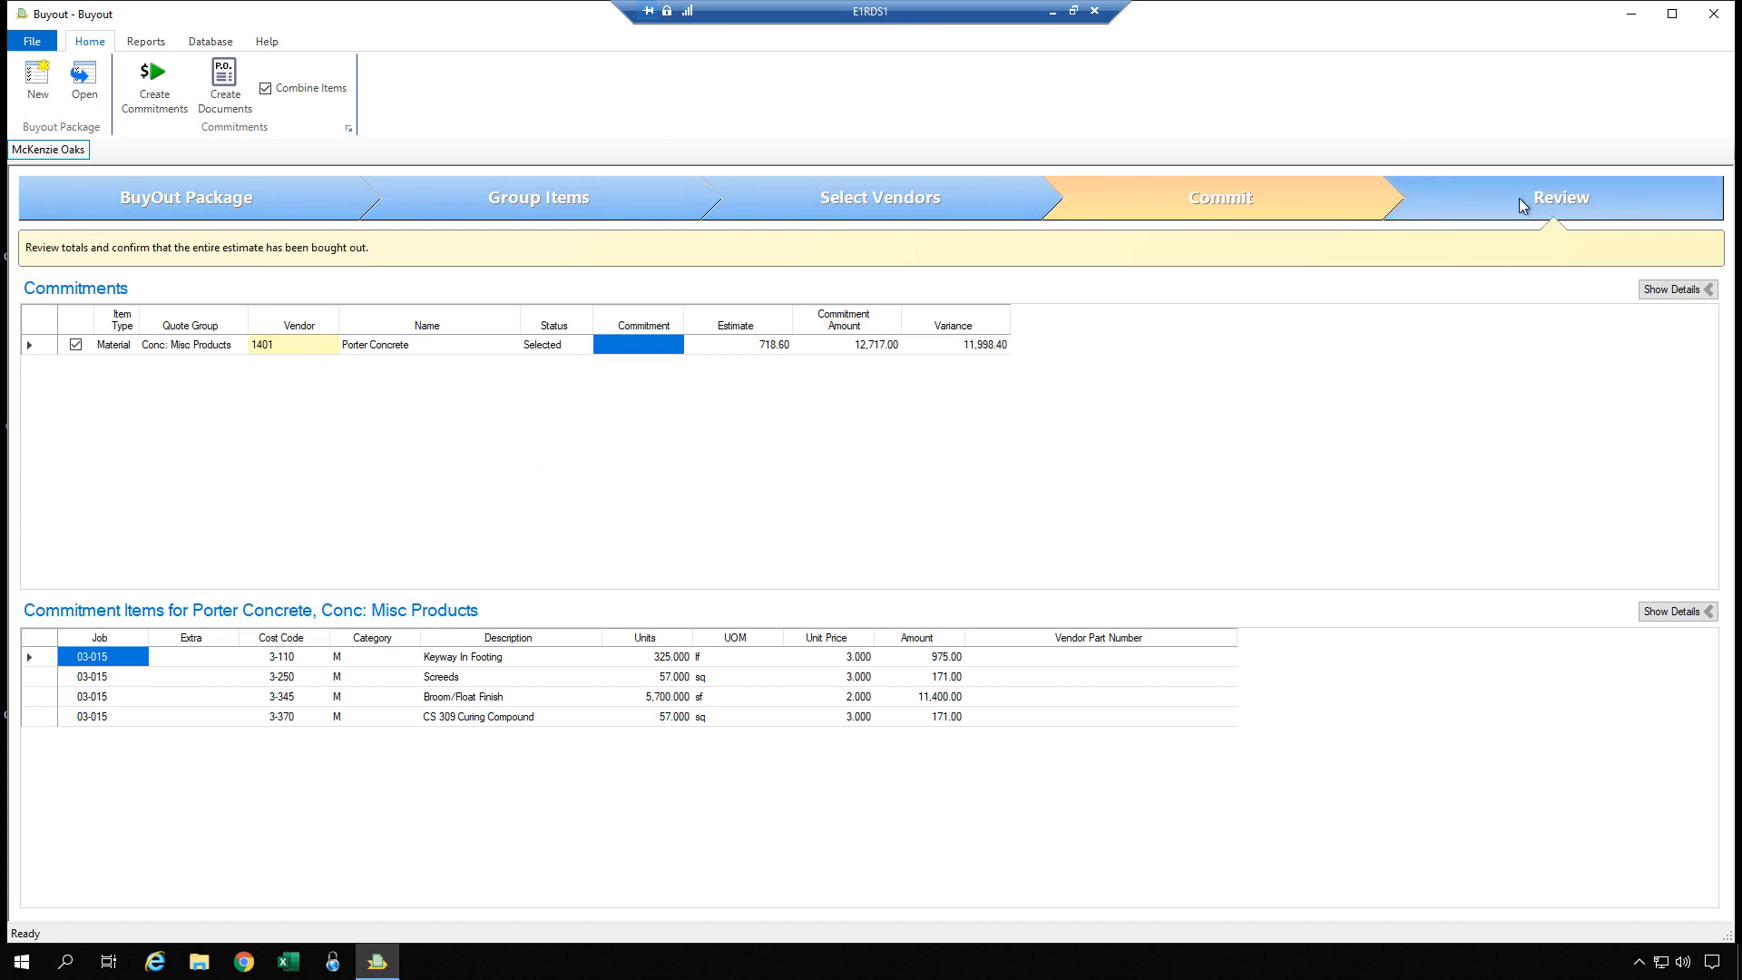
click(1519, 198)
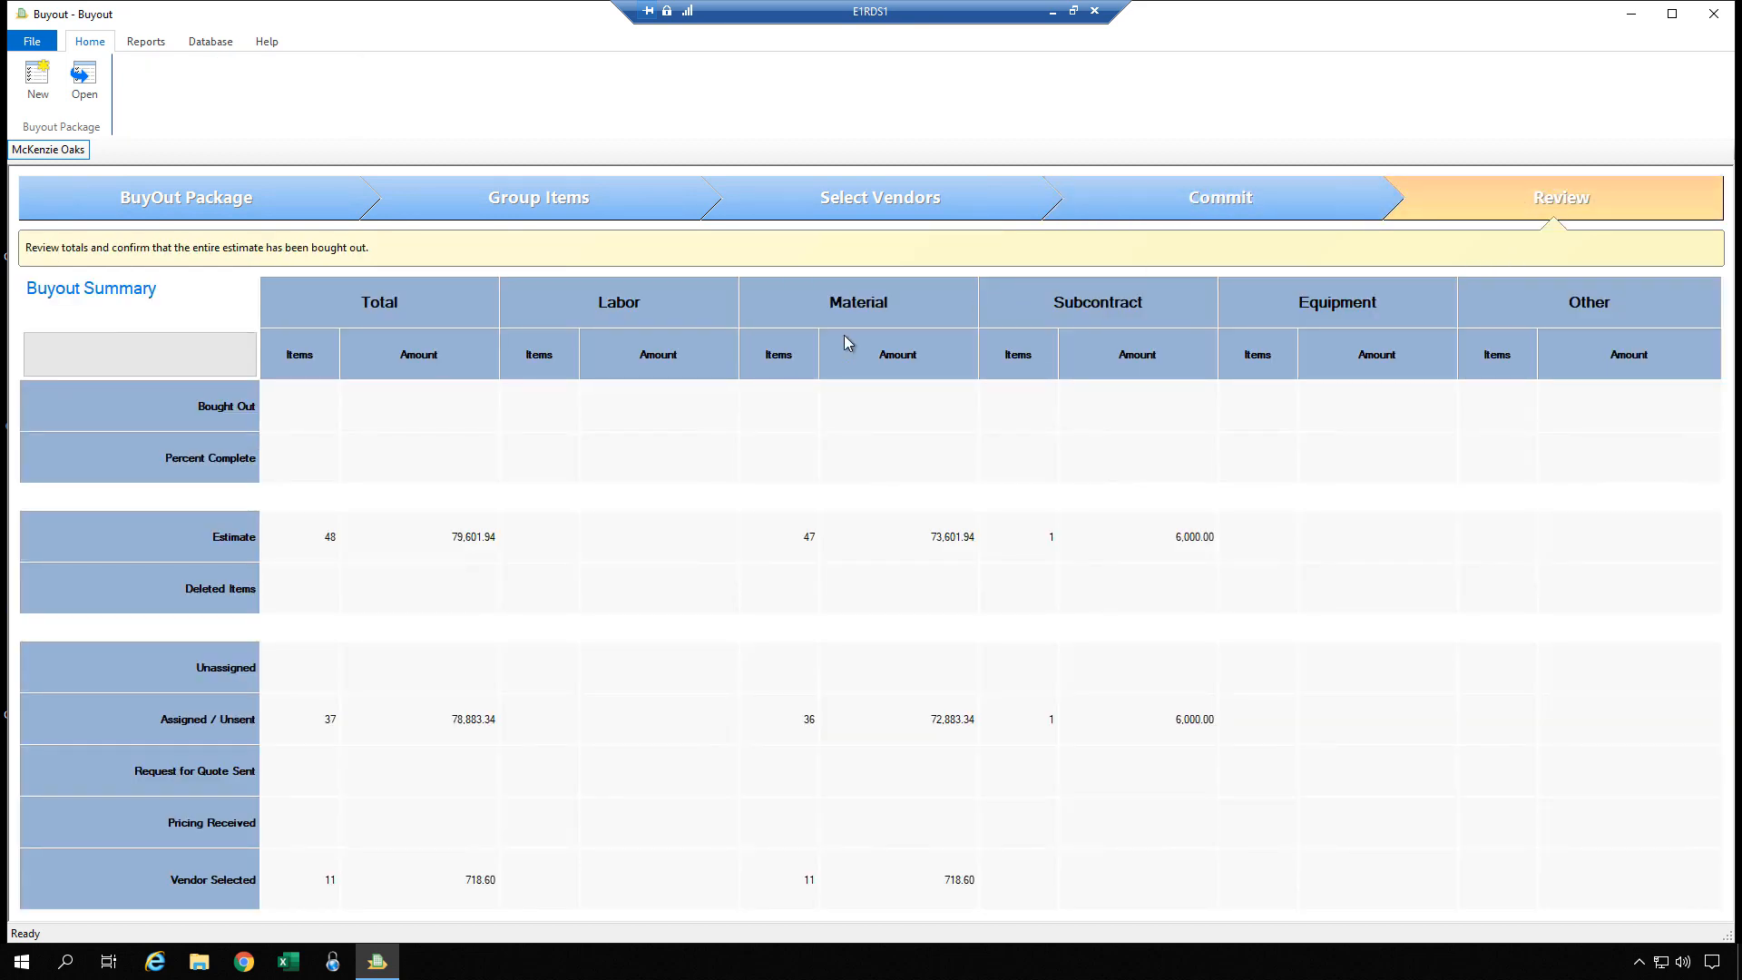